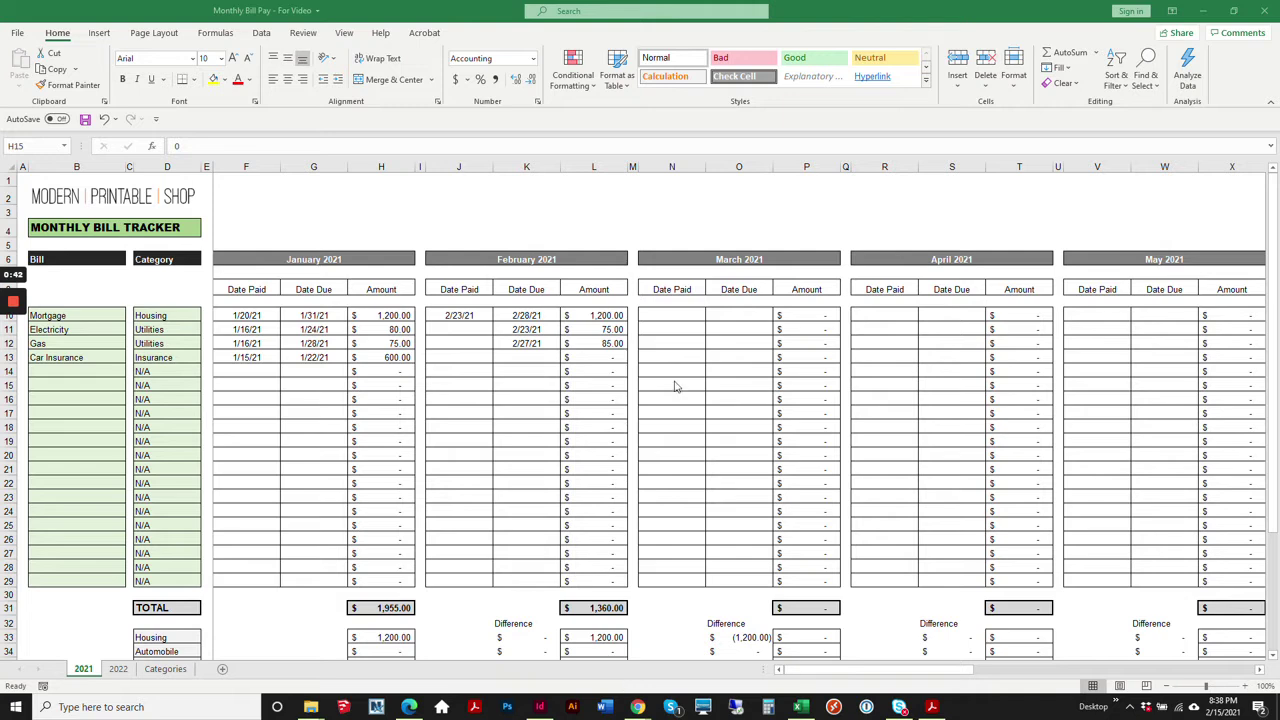
Look over the 2021 bill tracker sheet and the 2022 sheet, ending back on 2021
click(866, 672)
drag(942, 670, 760, 687)
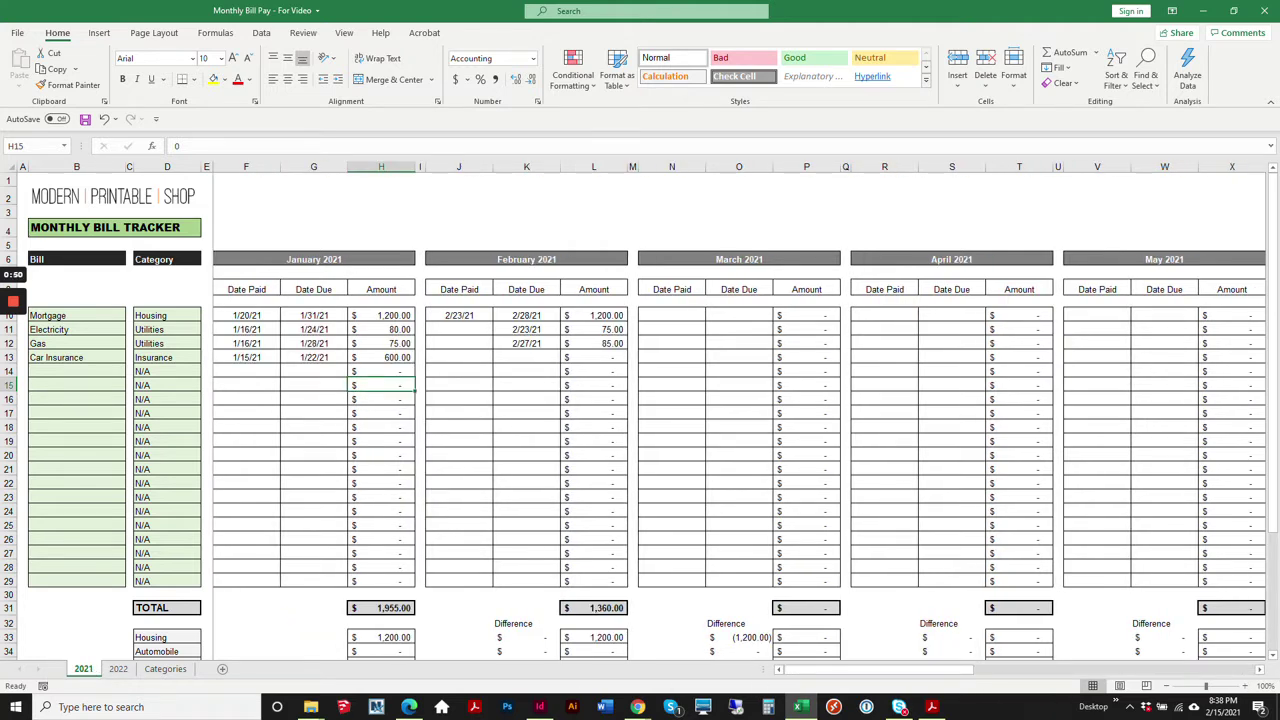
click(118, 669)
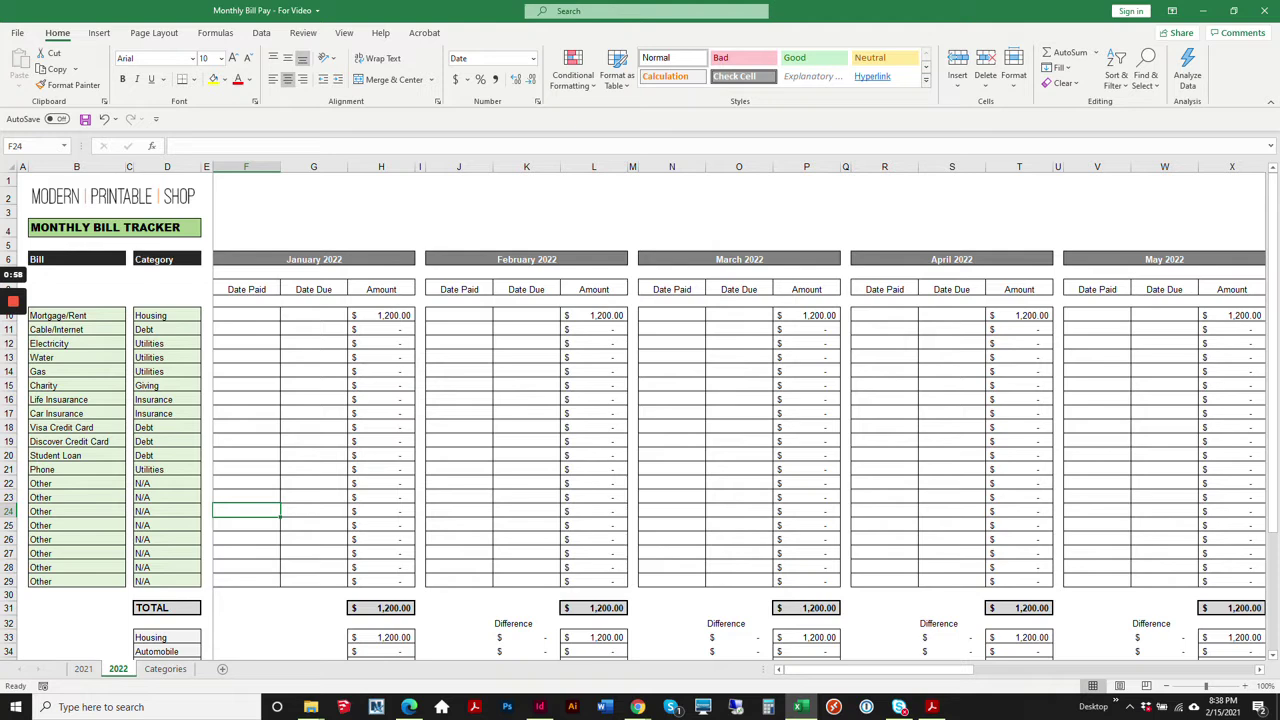
click(84, 669)
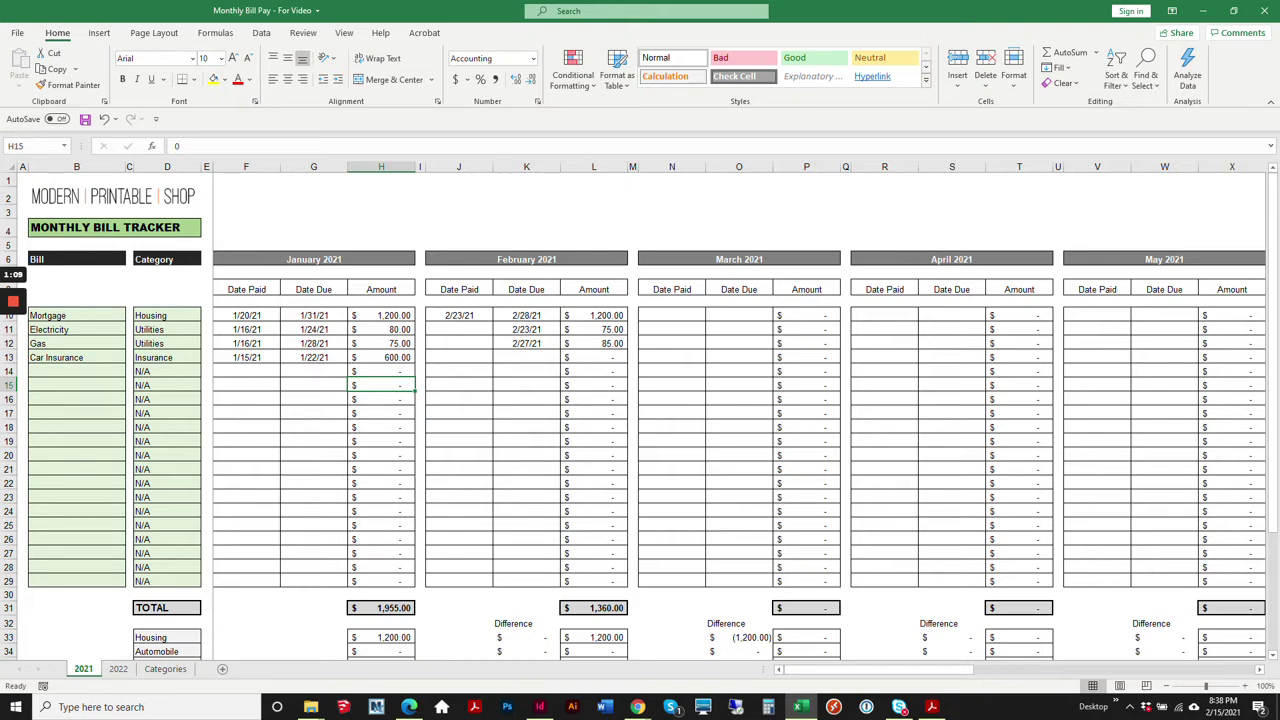
Add a Water bill in row 14 of the 2021 sheet and assign it the Utilities category
click(77, 371)
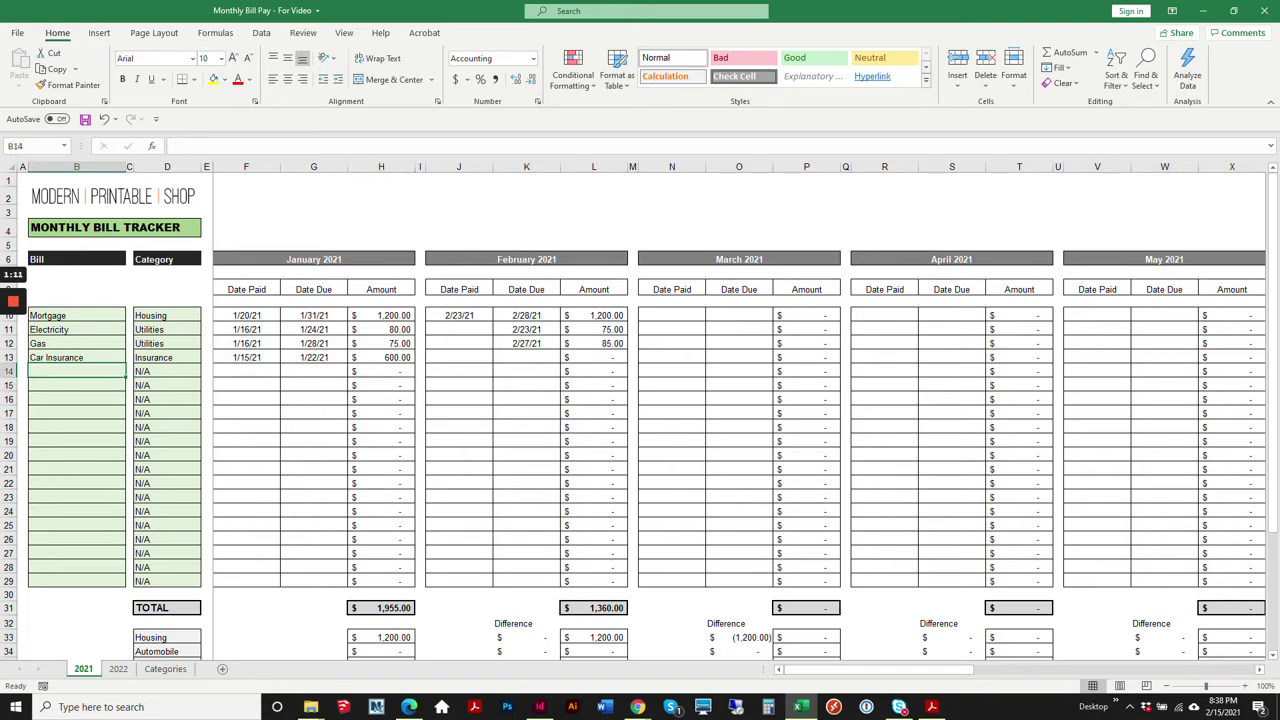
text(Water)
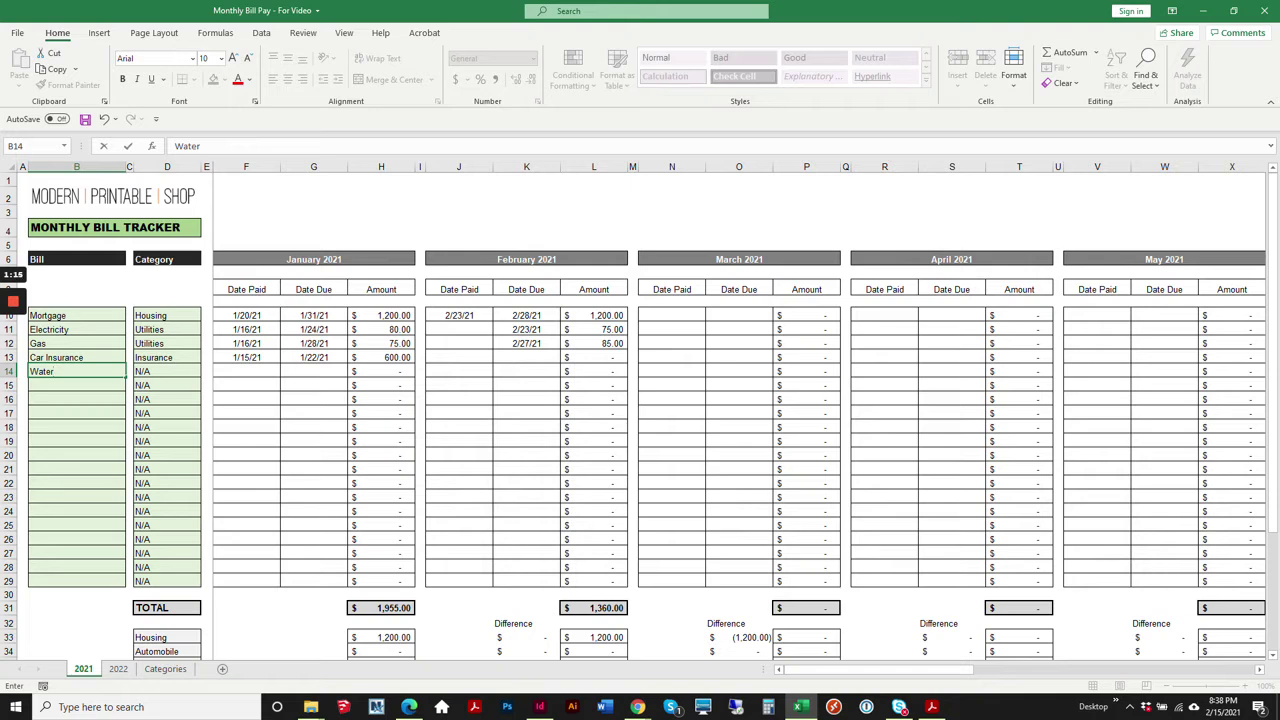
click(167, 371)
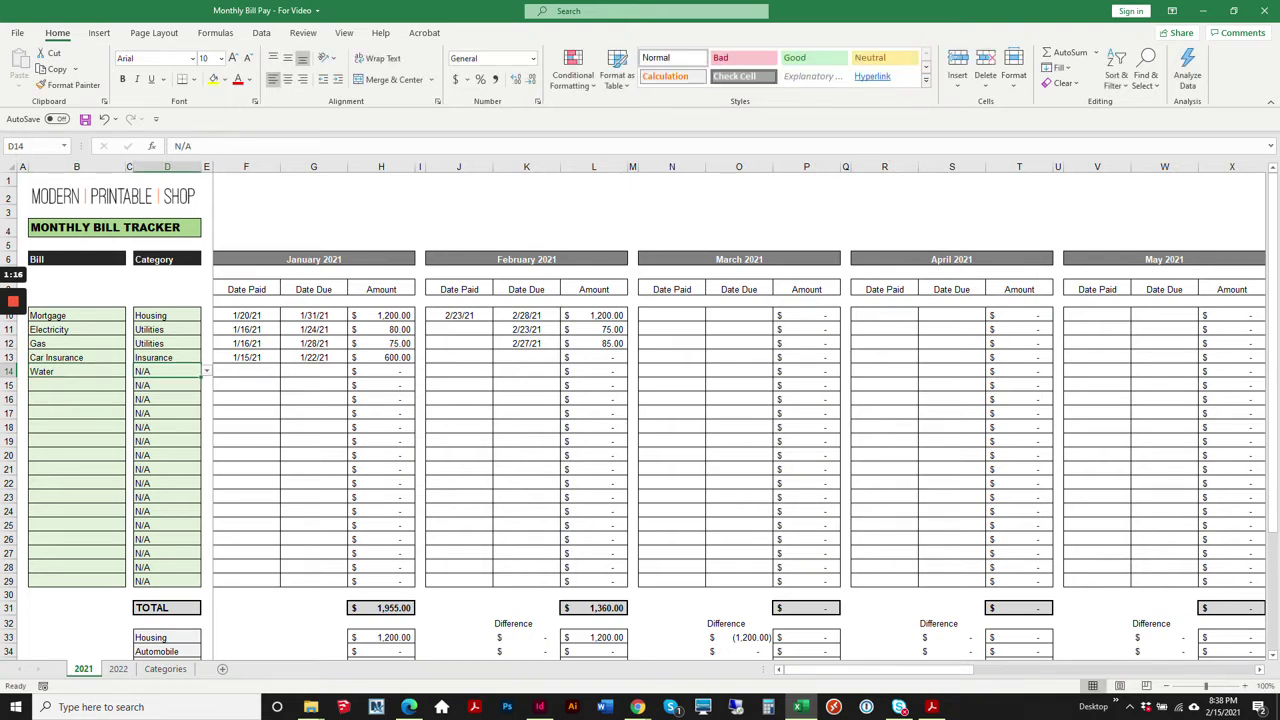
click(207, 371)
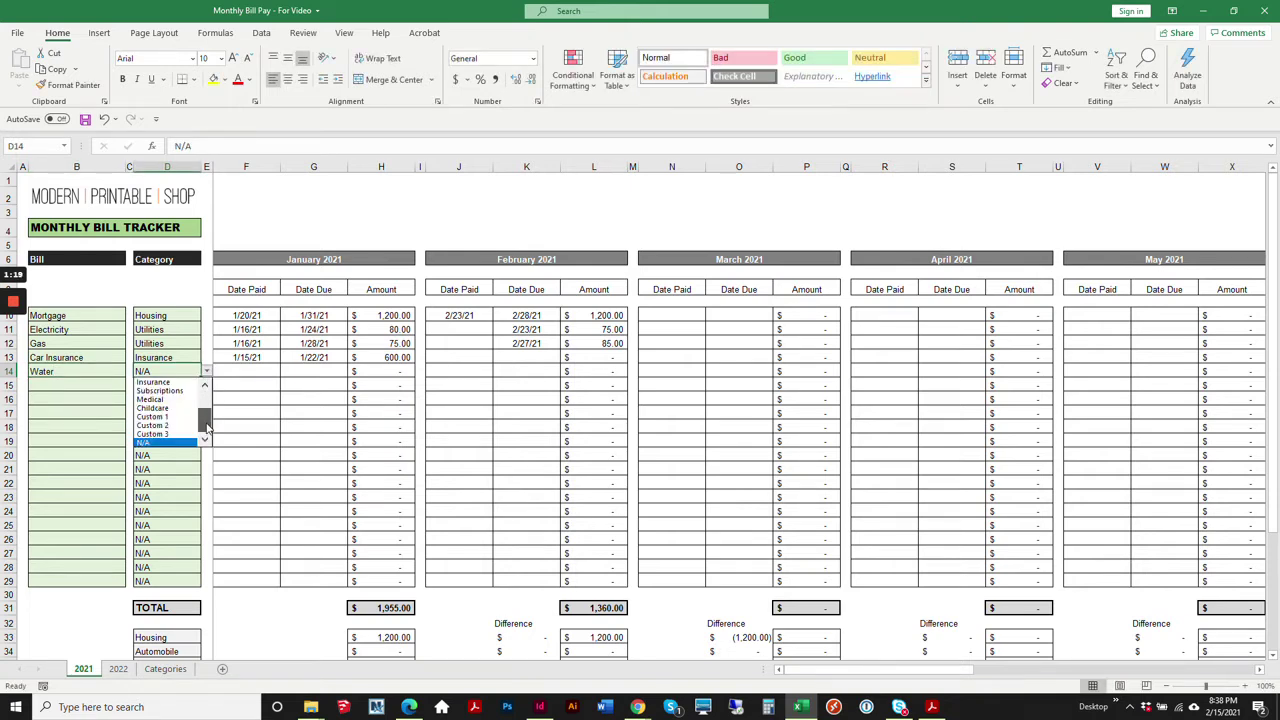
drag(207, 428, 207, 398)
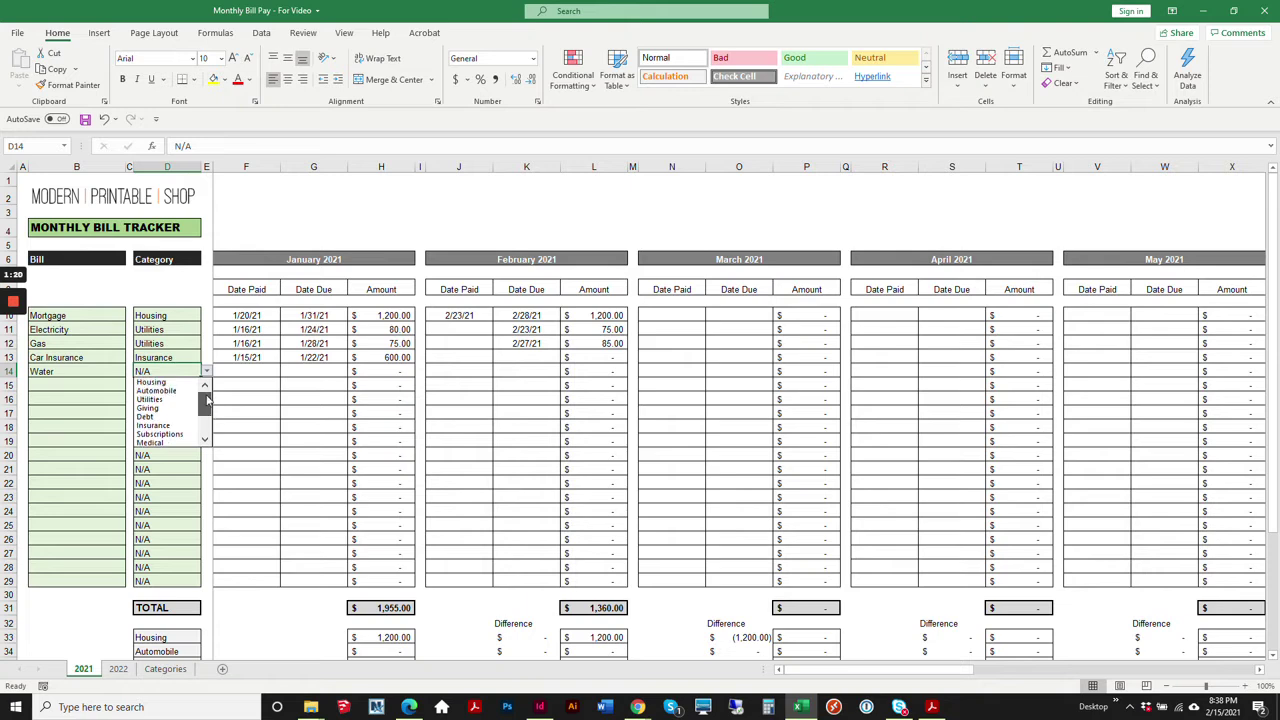
click(150, 399)
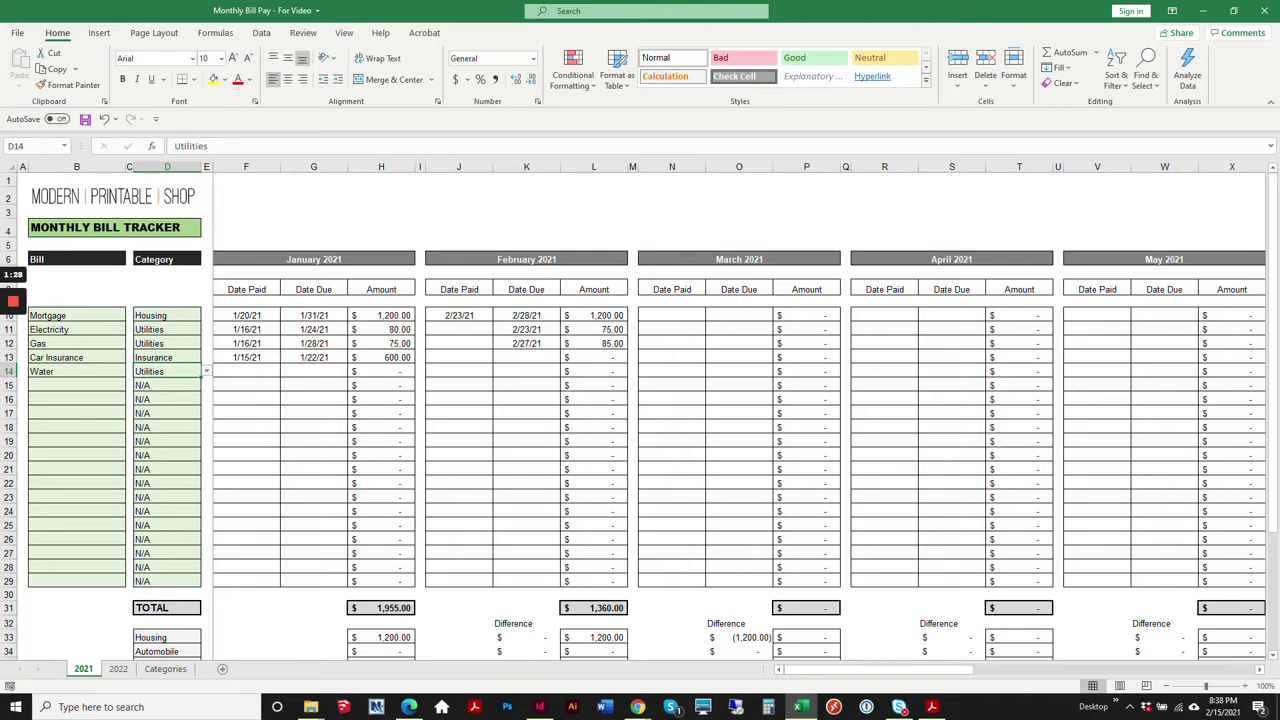
Fill in the Water bill for January 2021 with amount 60, due date 1/31/21 and paid date 1/22/21
click(381, 371)
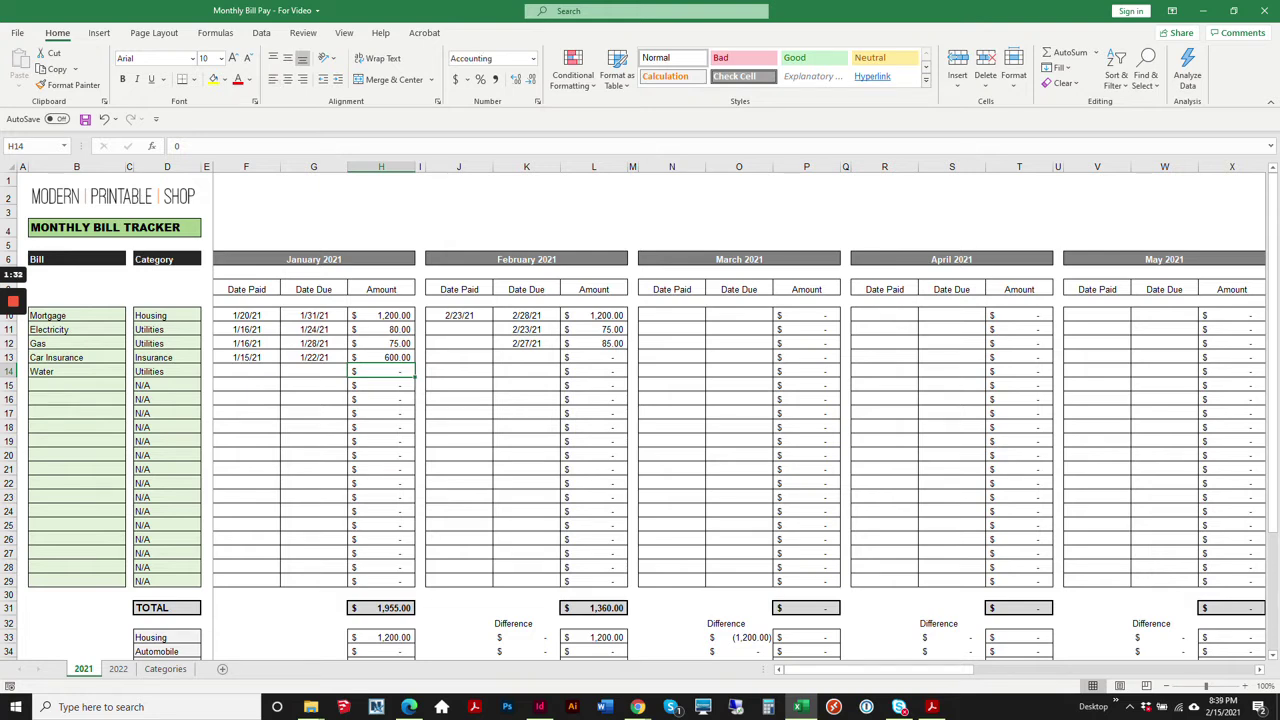
text(60)
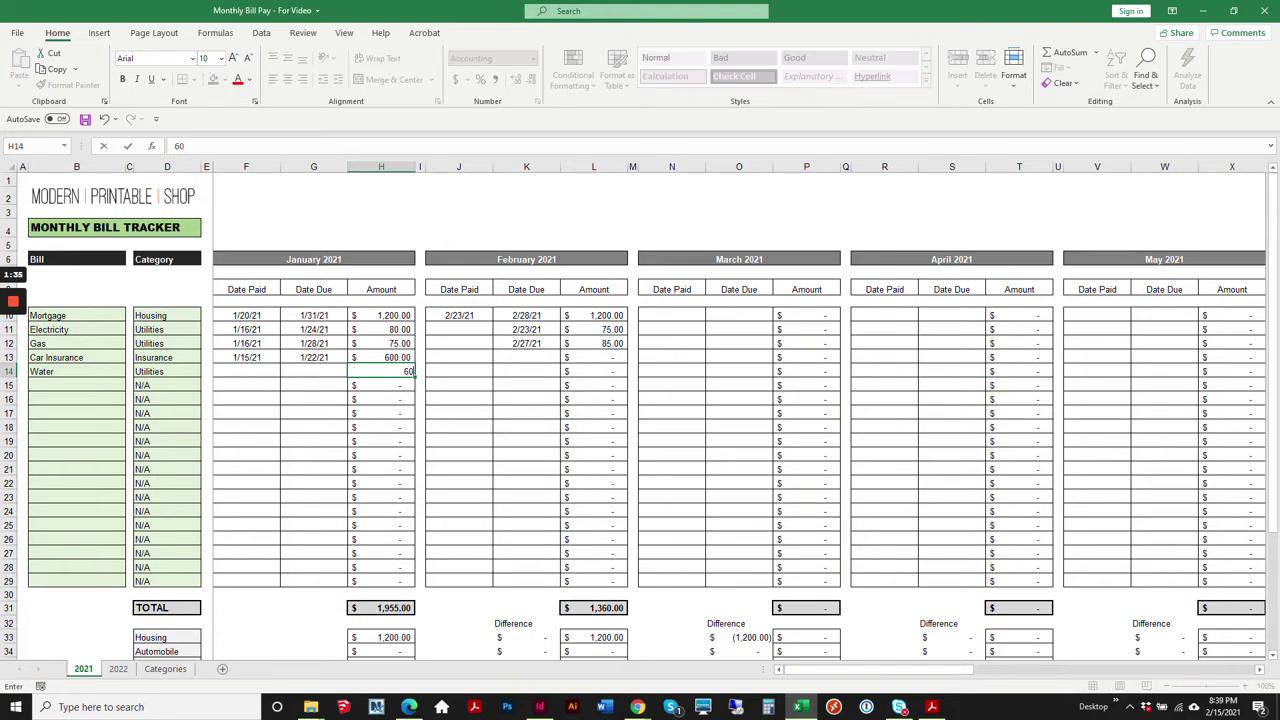
key(Left)
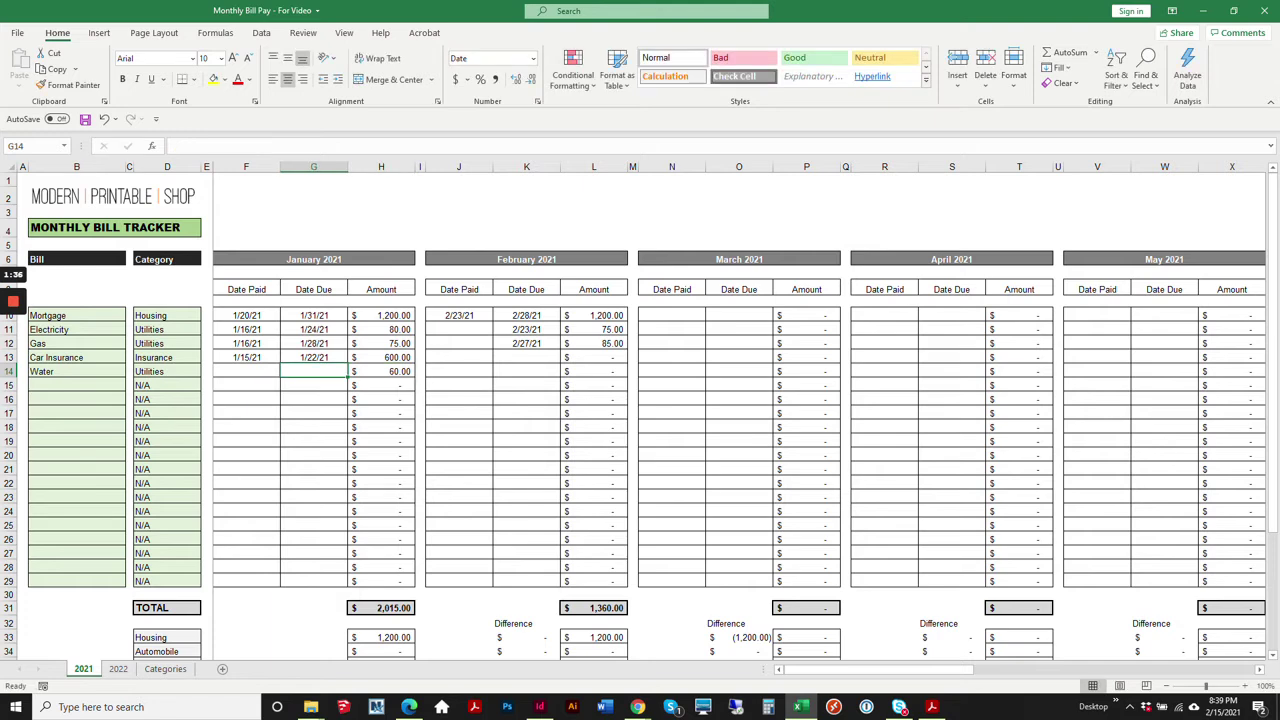
text(1/31/21)
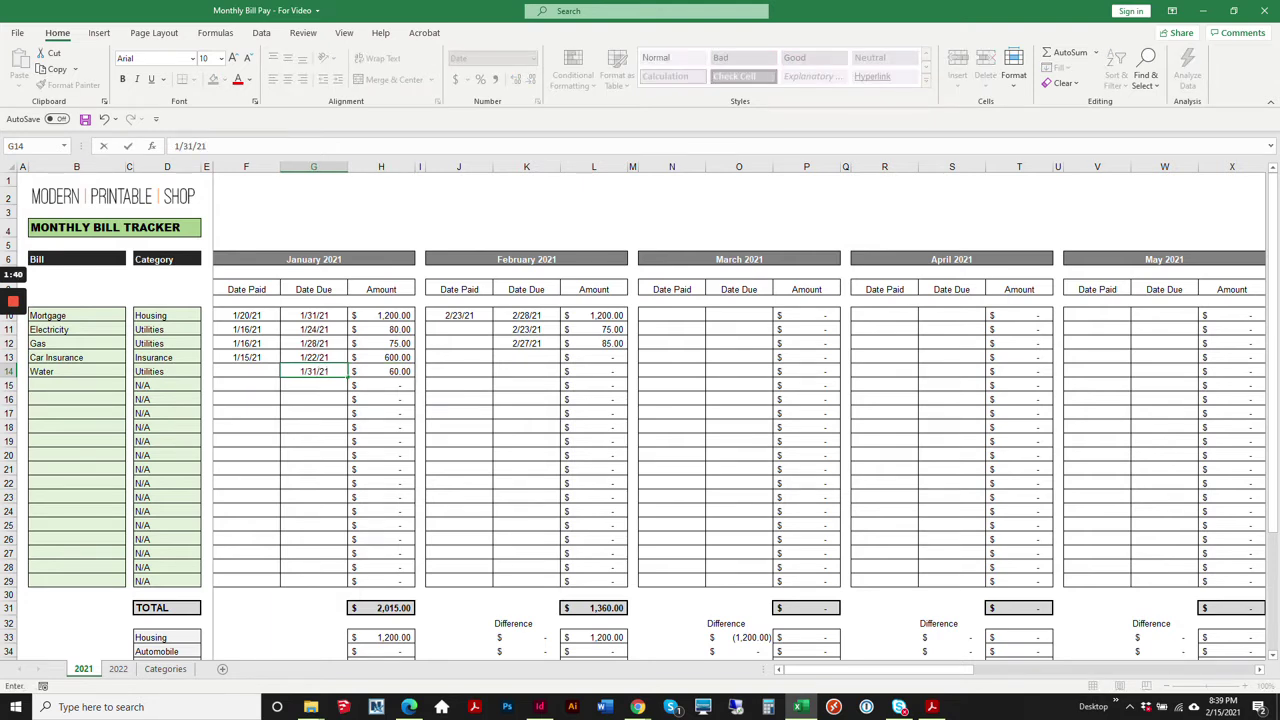
key(Return)
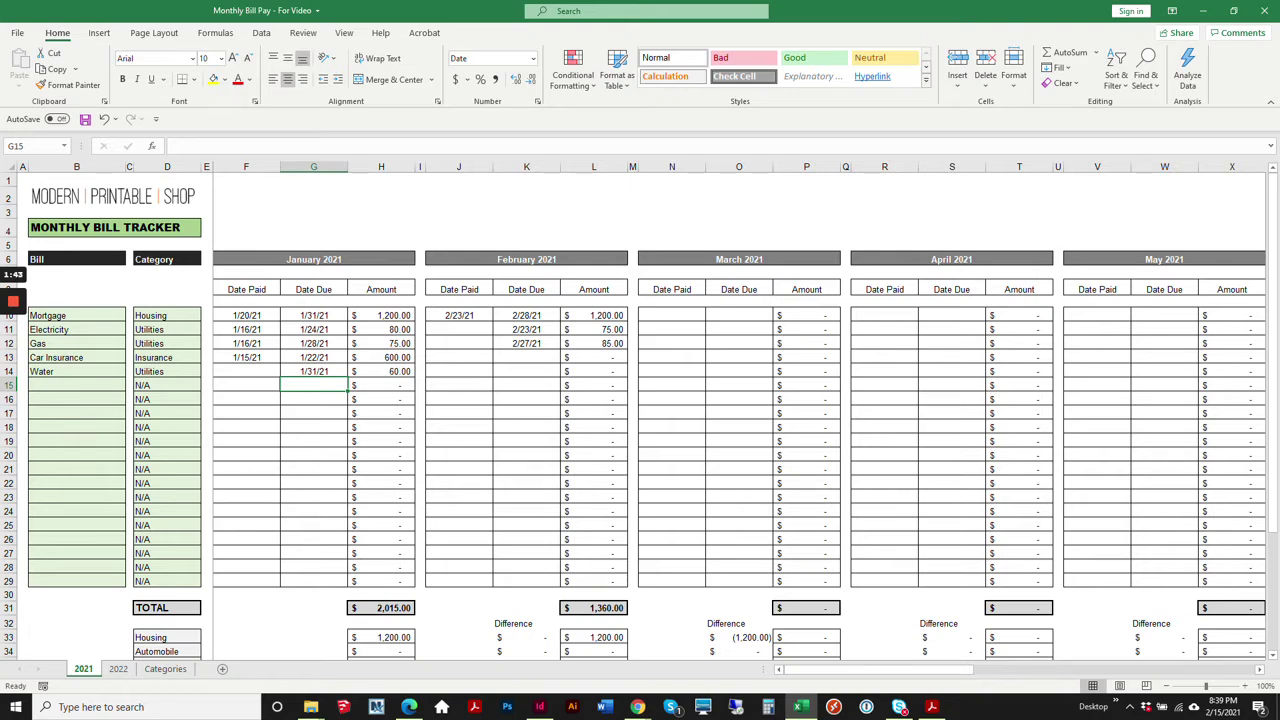
click(246, 371)
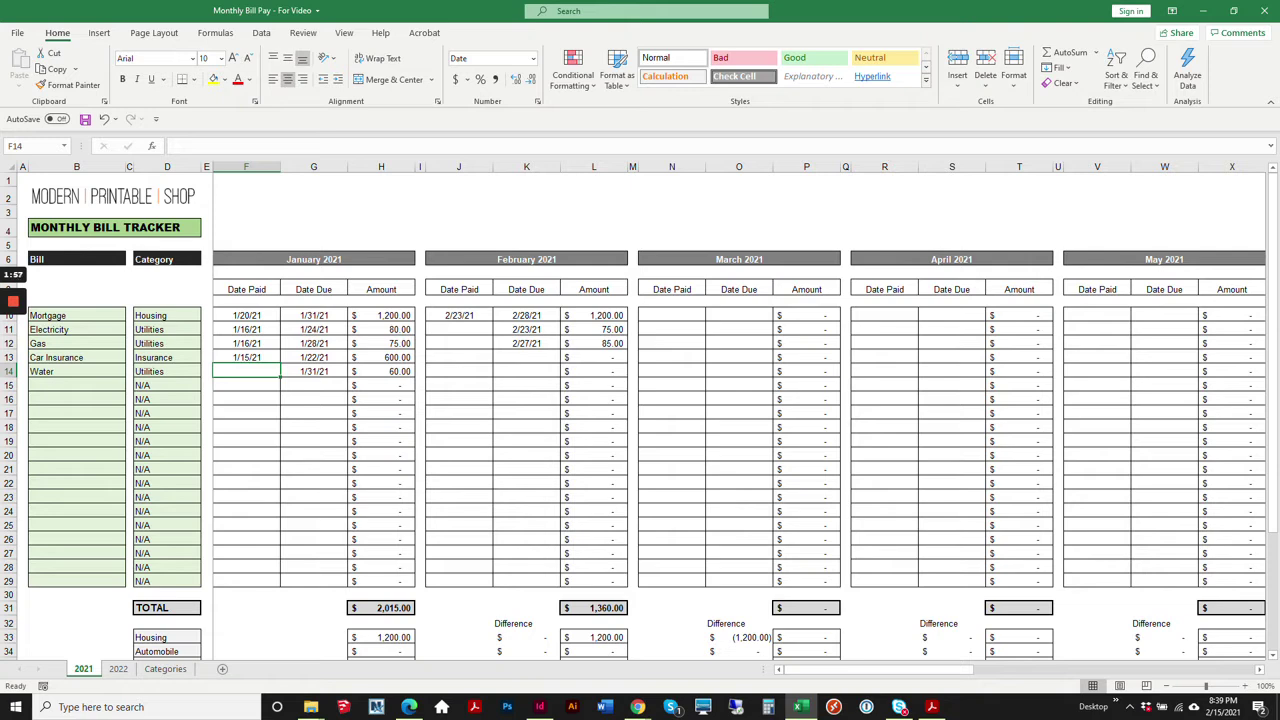
text(1/22/21)
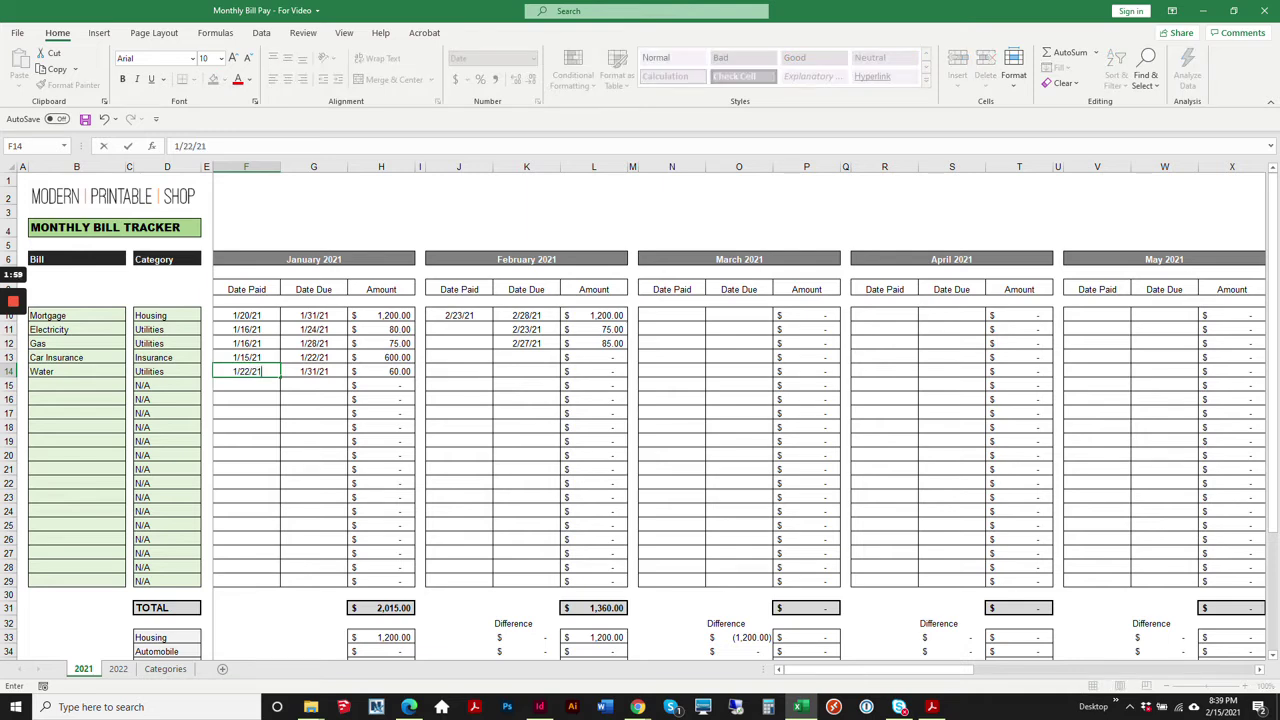
click(459, 371)
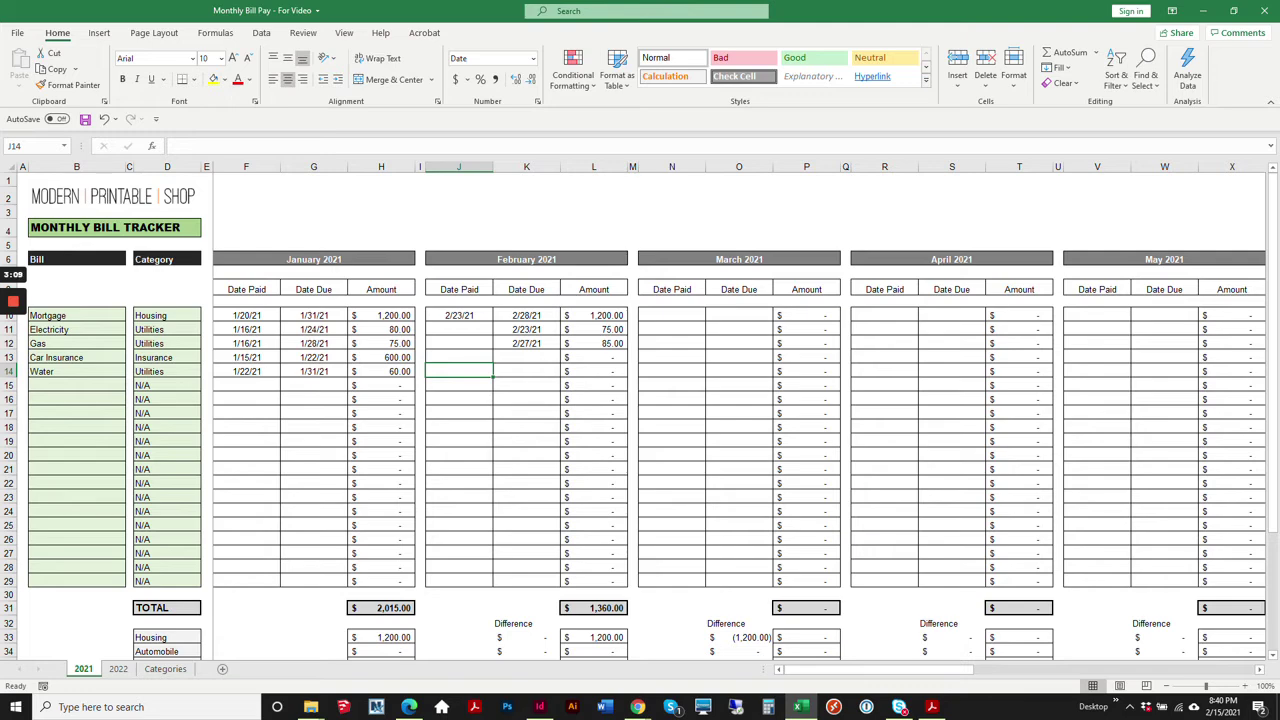
Examine the monthly totals, per-category sums and month-to-month differences below the bill list
scroll(640, 420, down, 4)
scroll(640, 420, up, 4)
scroll(640, 420, down, 5)
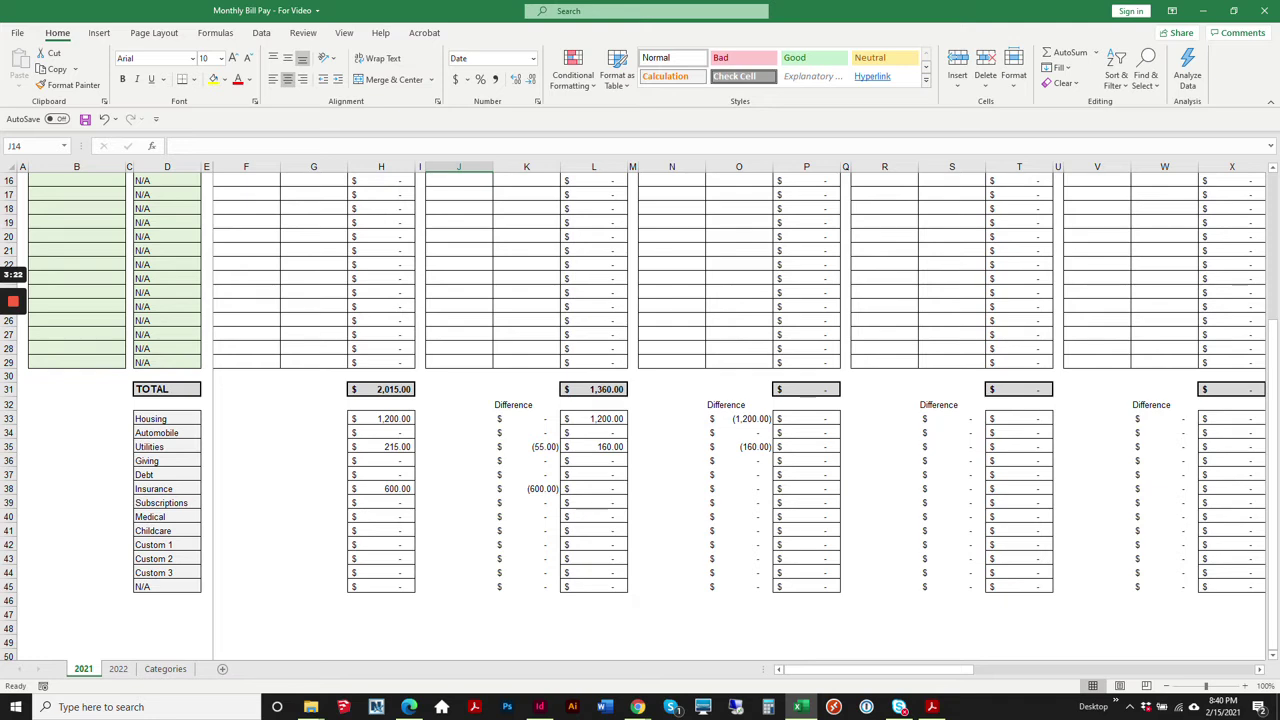
scroll(640, 400, up, 3)
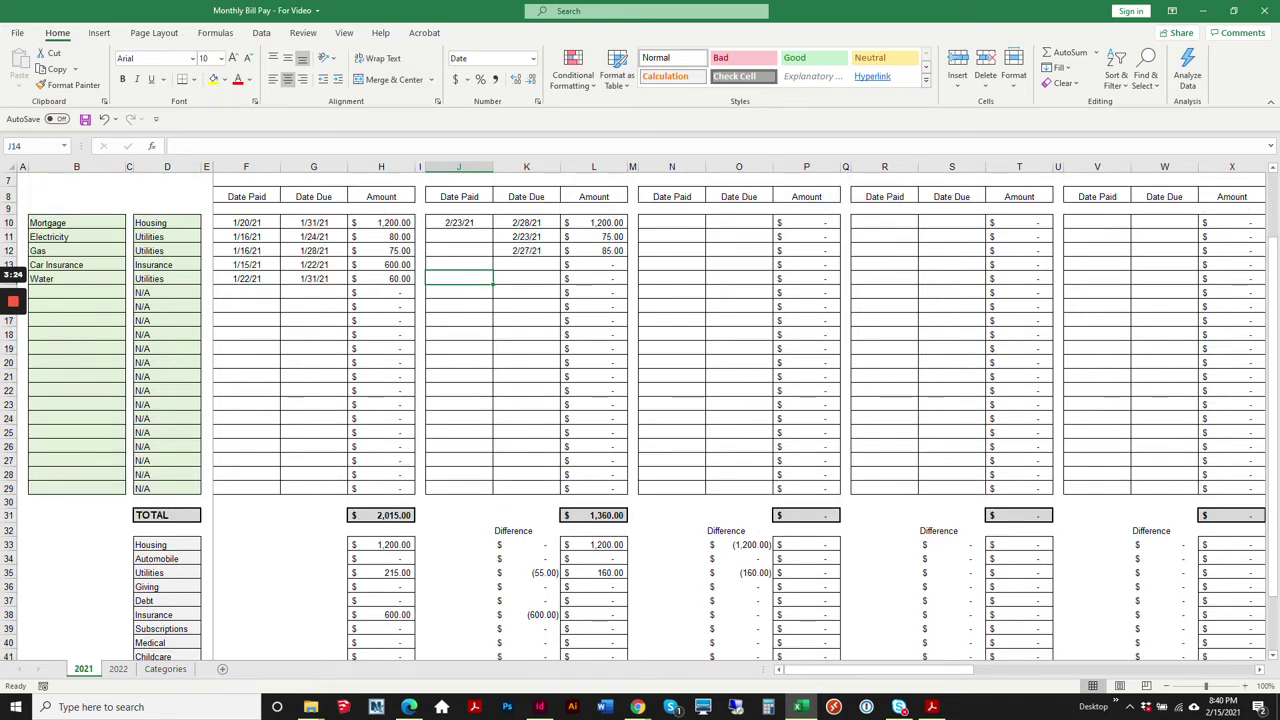
scroll(640, 400, down, 1)
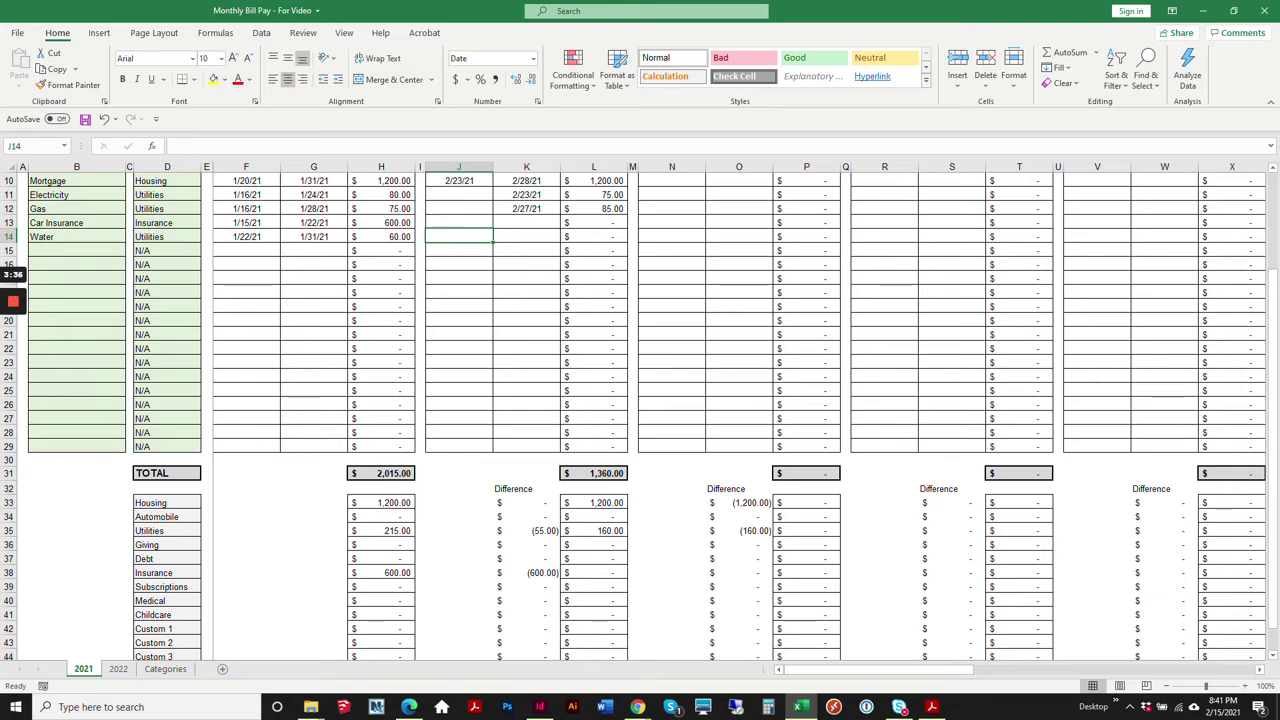
scroll(640, 400, down, 2)
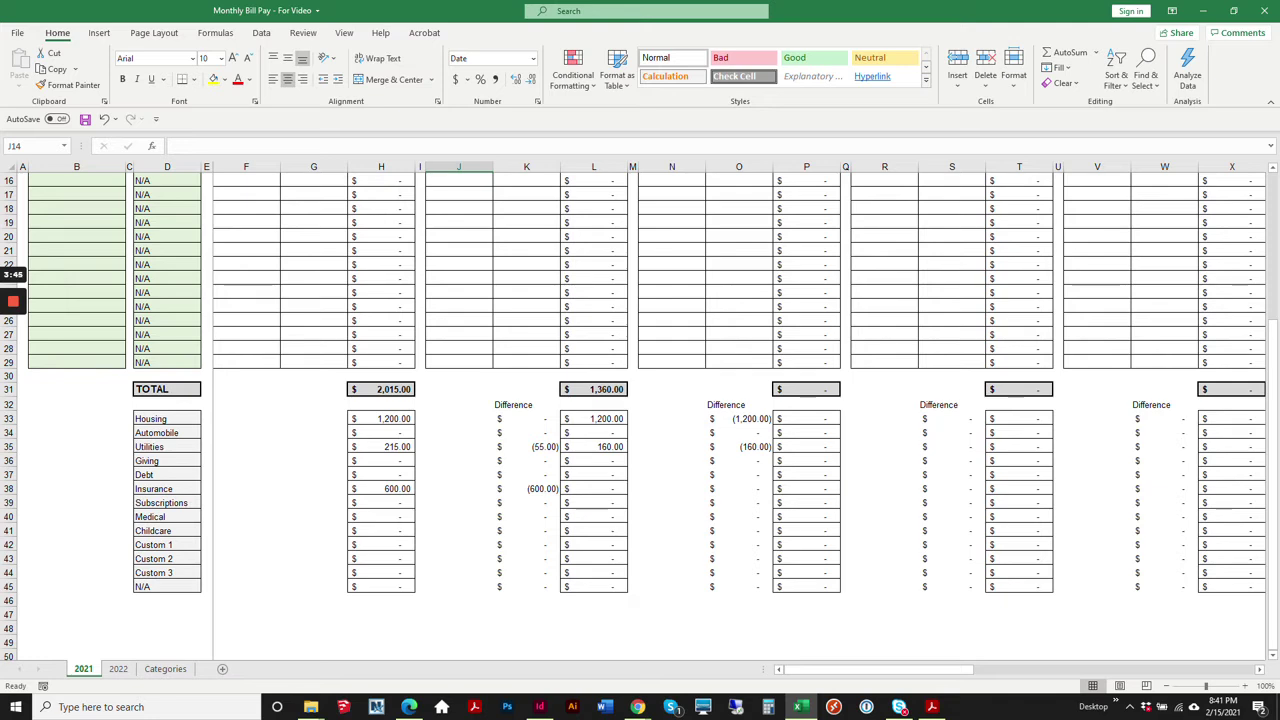
scroll(640, 400, up, 5)
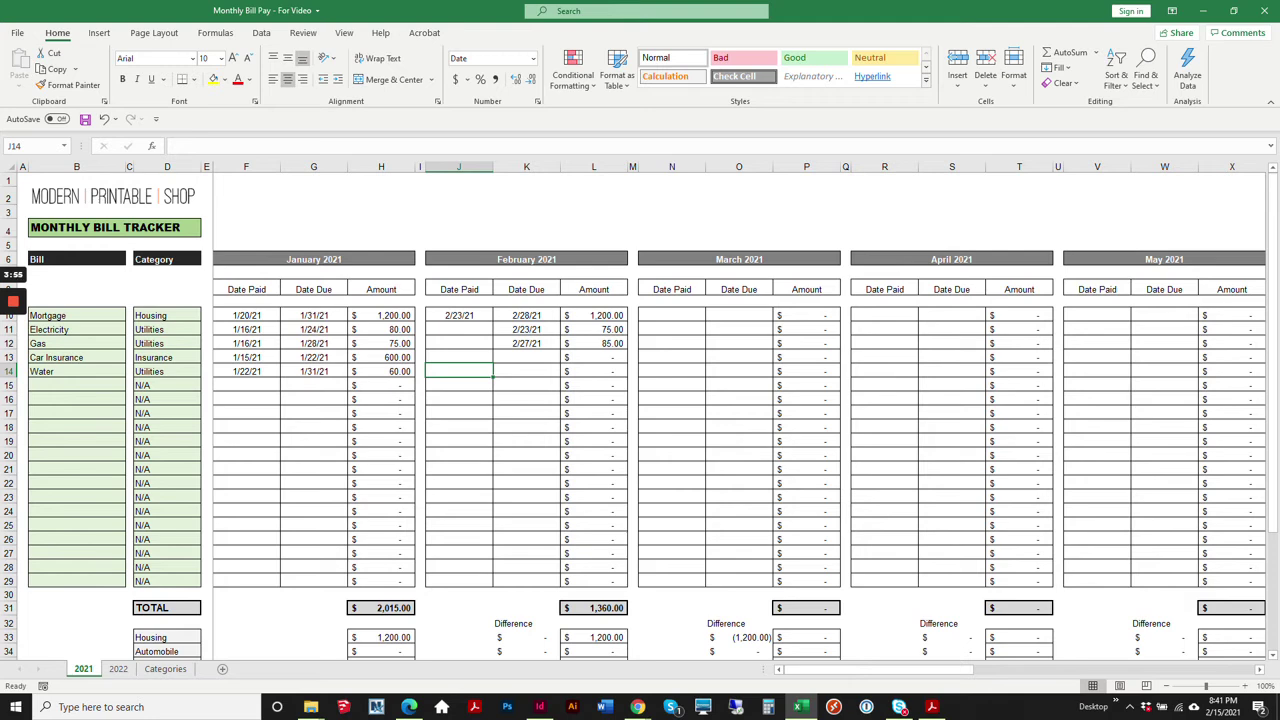
On the Categories sheet, rename the Custom 1 category to Credit Card
click(165, 669)
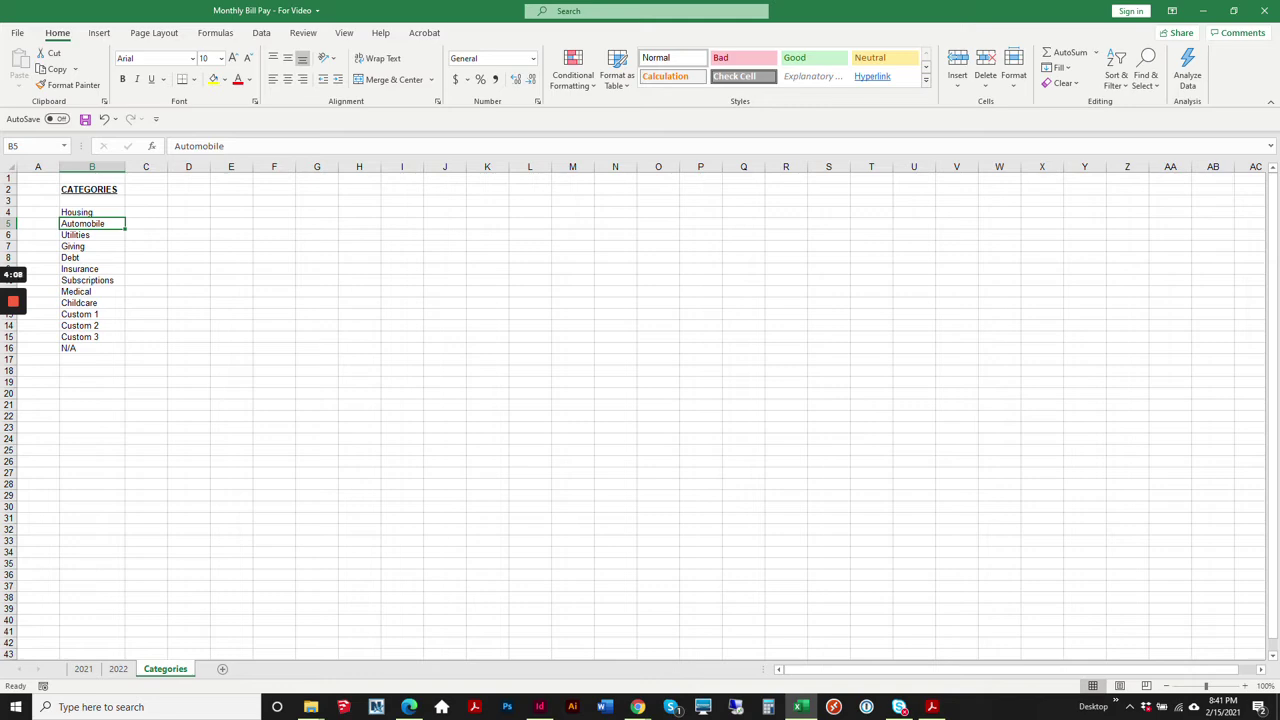
click(92, 405)
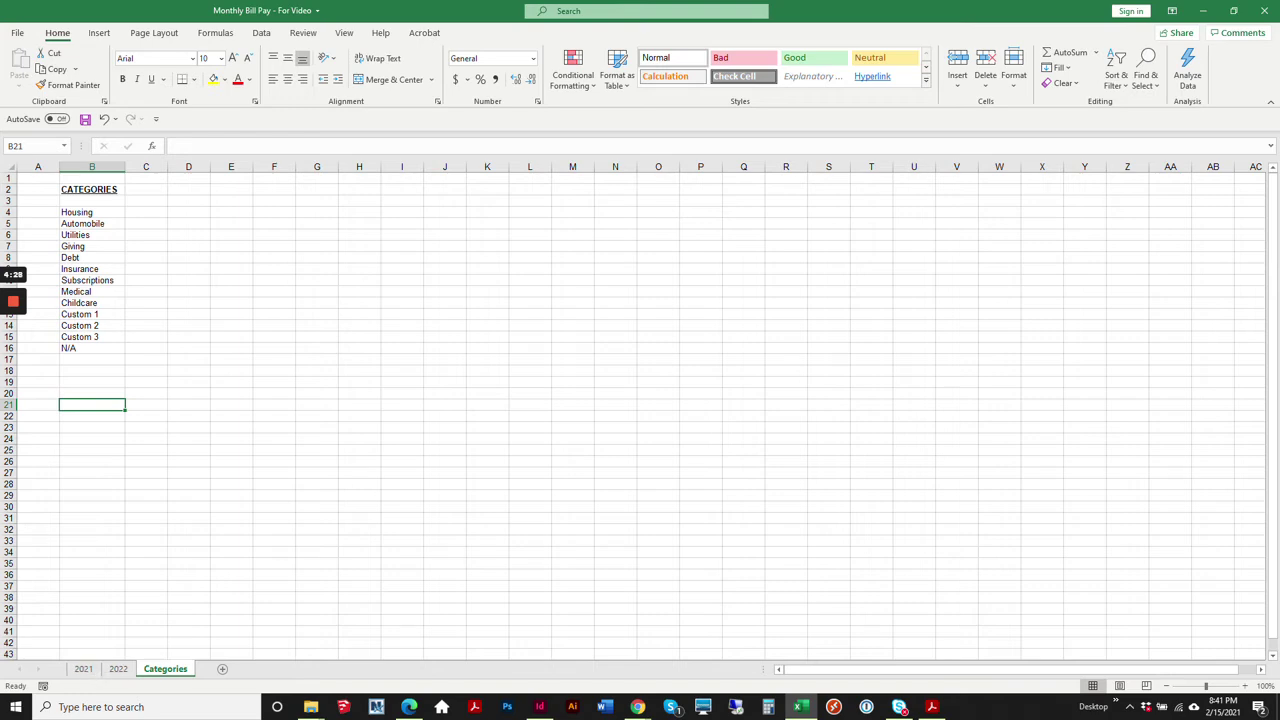
click(84, 668)
click(166, 669)
click(92, 314)
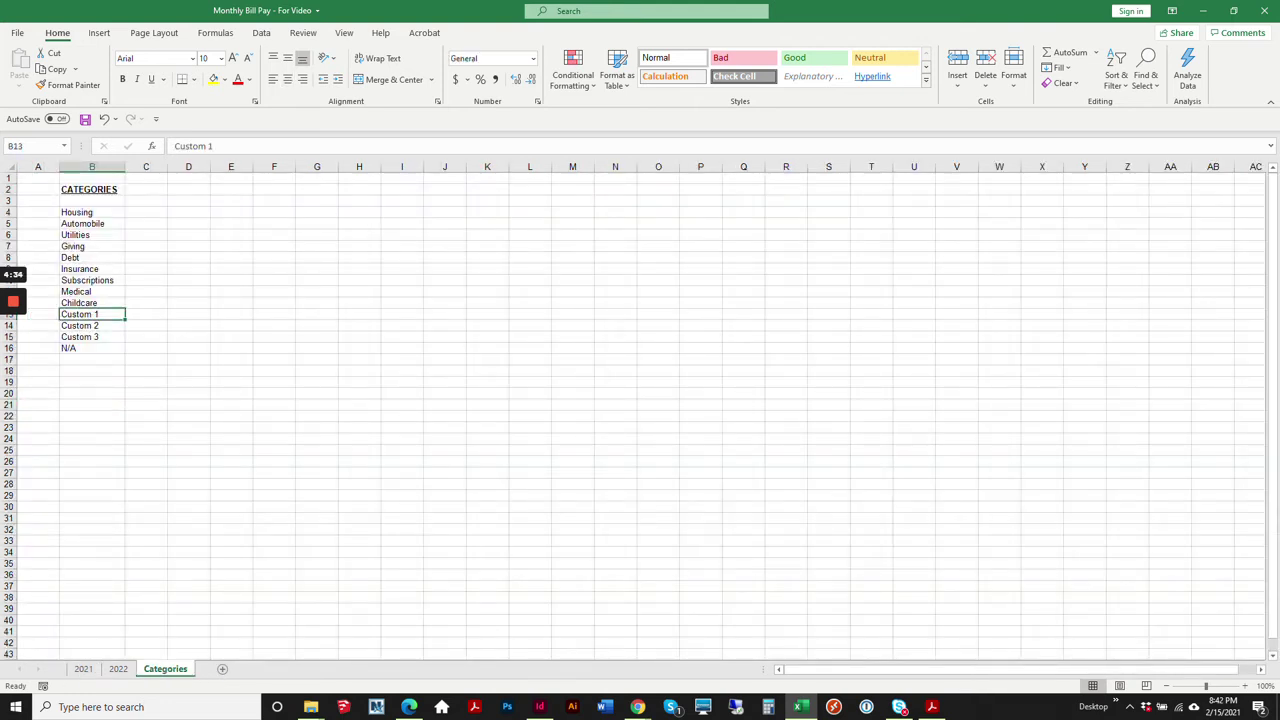
text(C)
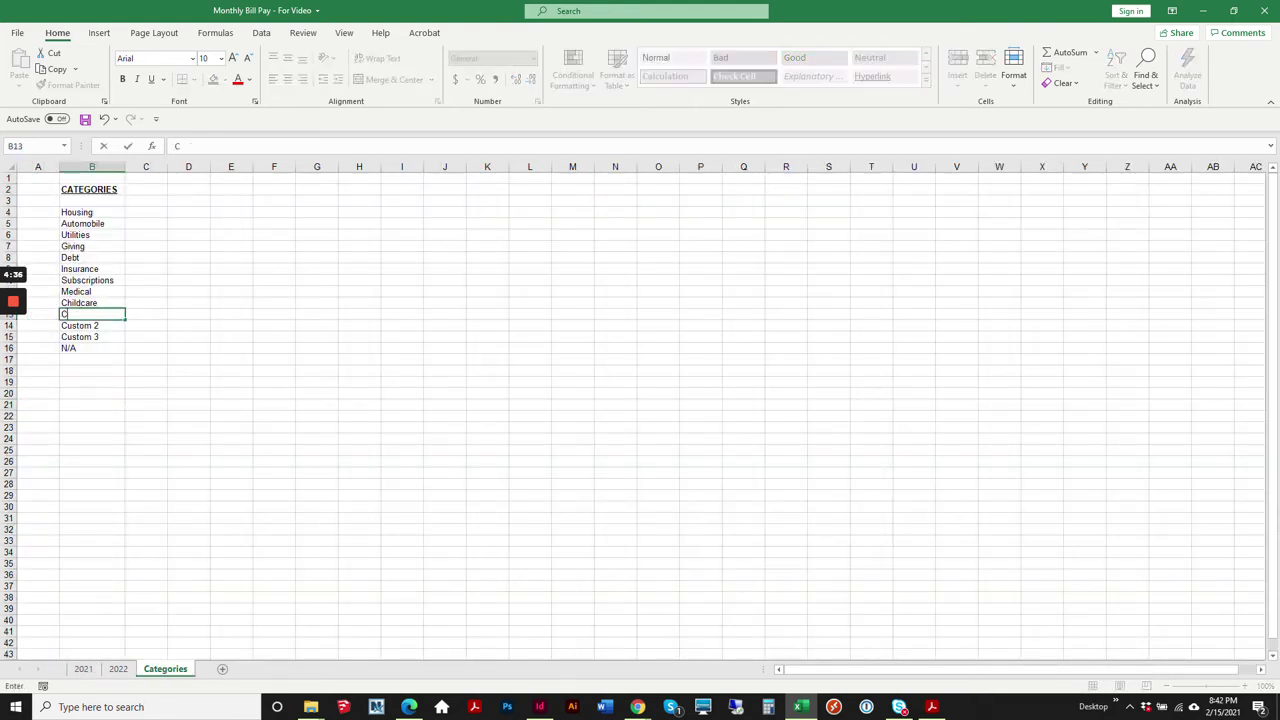
text(redit Card)
click(274, 393)
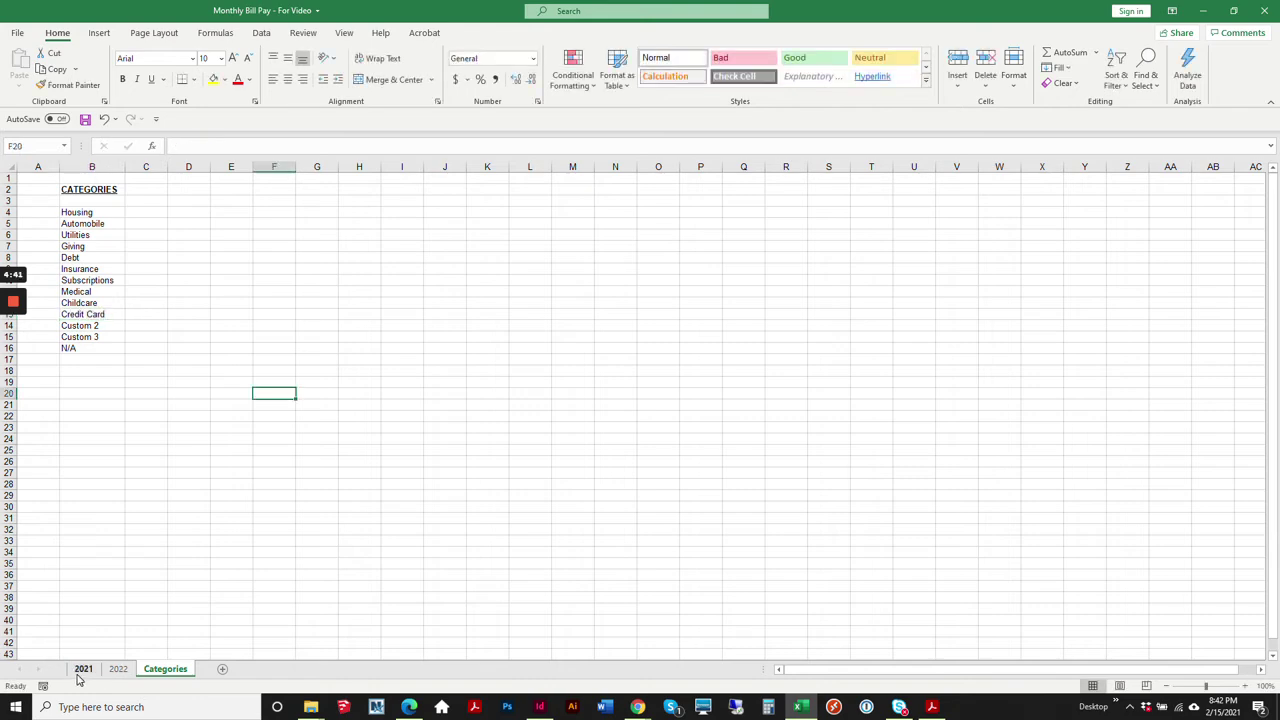
Assign the Credit Card category to the empty bill row 15 on the 2021 sheet
click(83, 669)
click(167, 385)
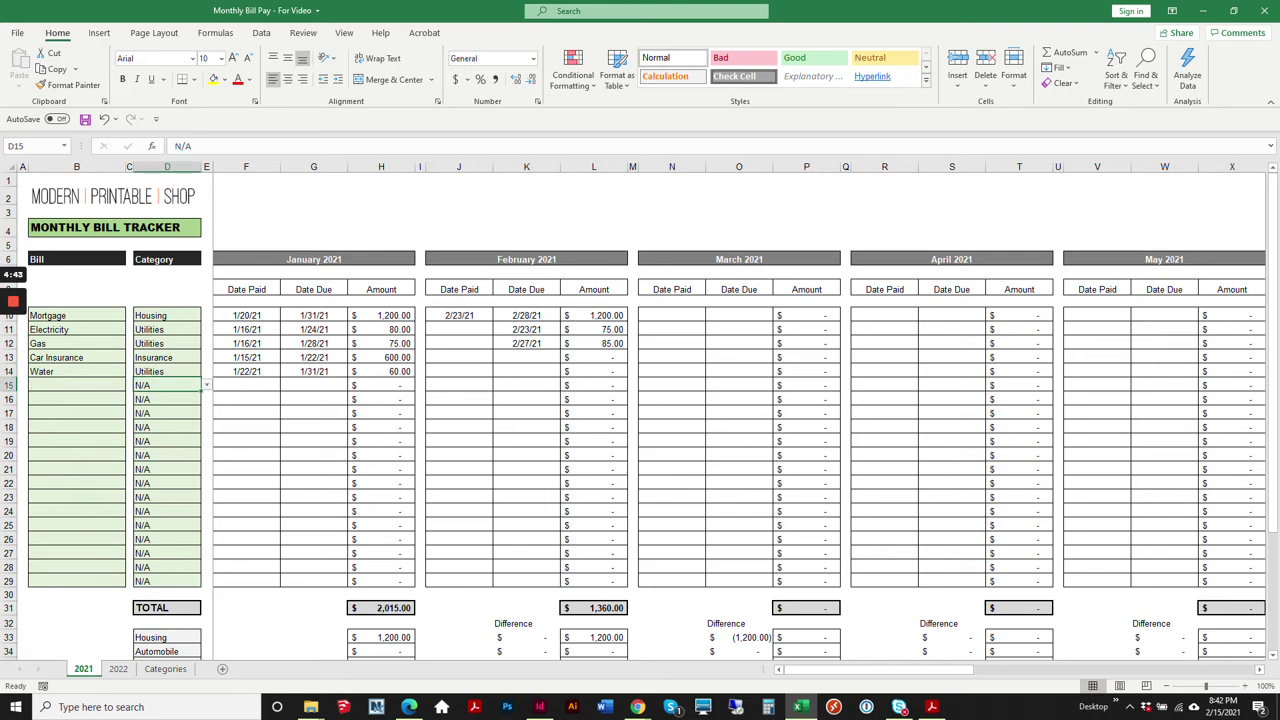
click(207, 385)
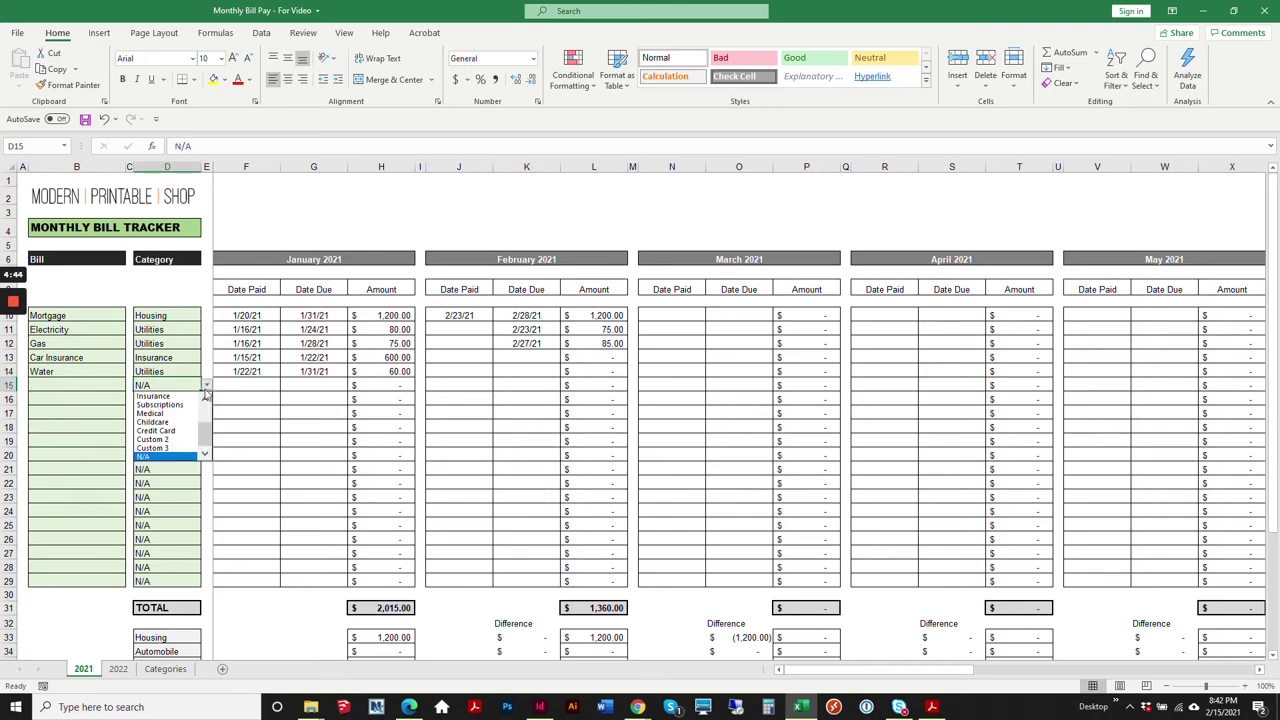
click(155, 431)
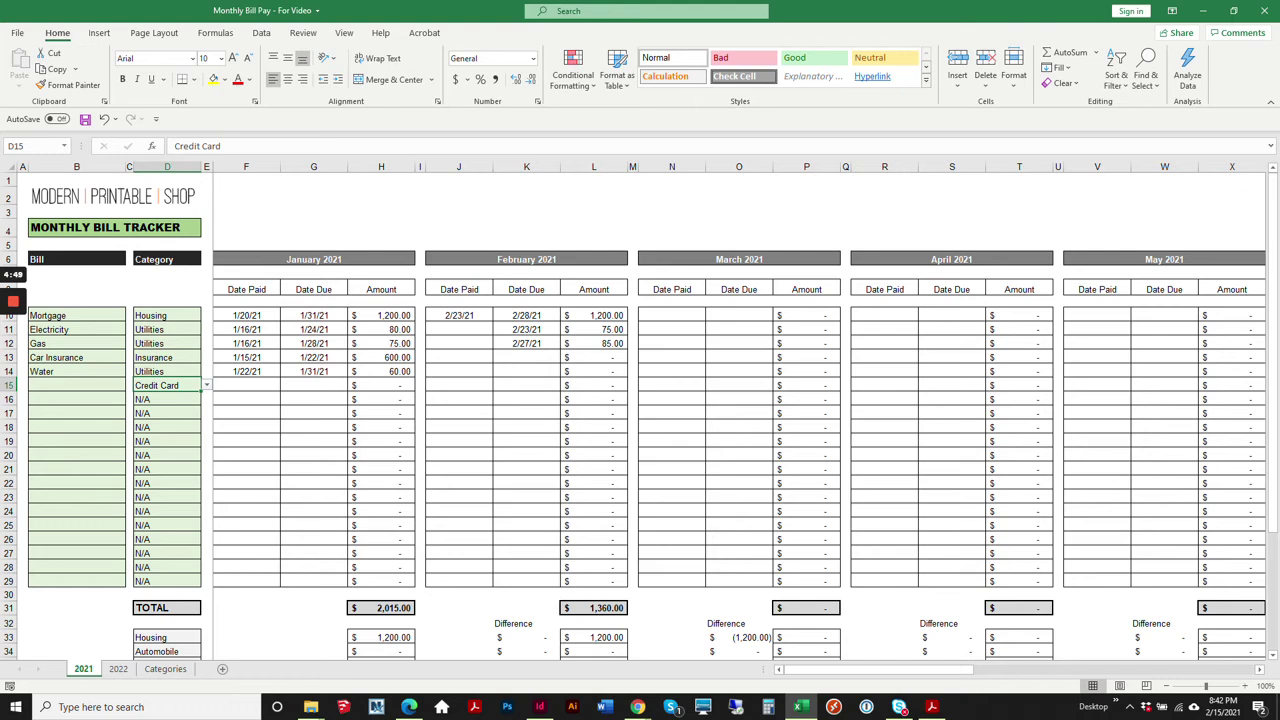
Check the category choices offered for the Mortgage bill without picking one
click(167, 315)
click(207, 315)
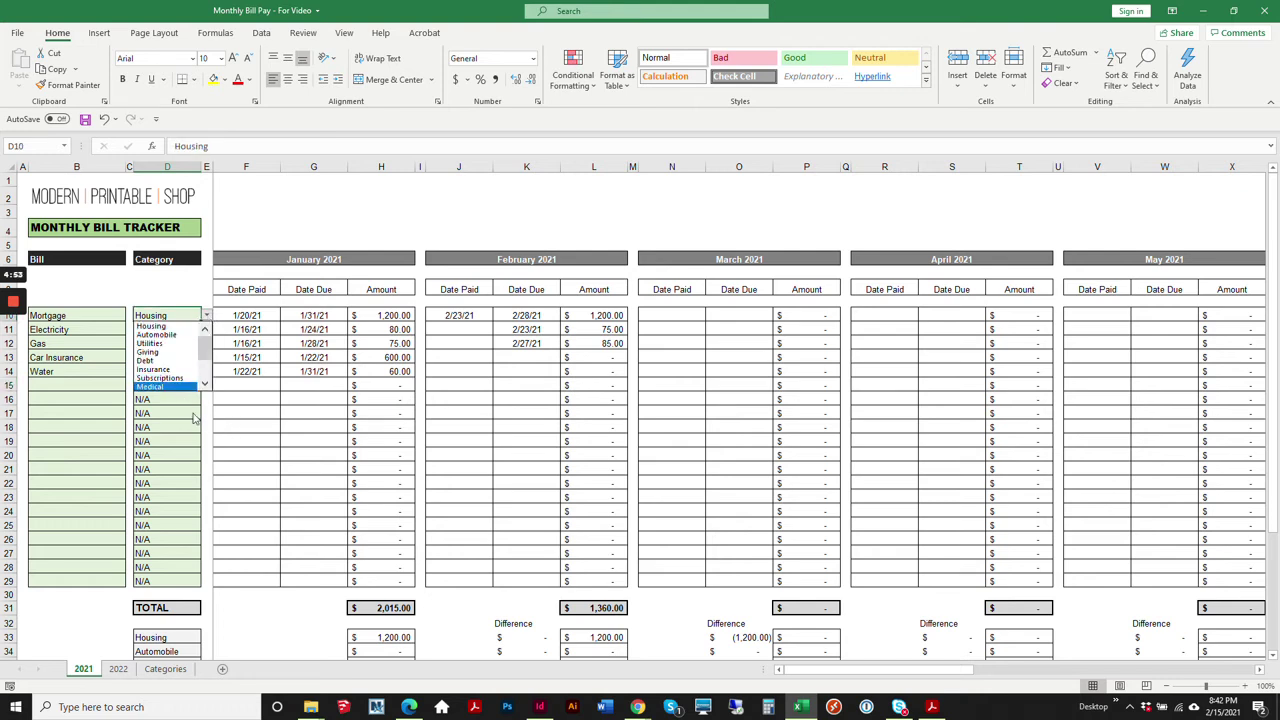
key(Escape)
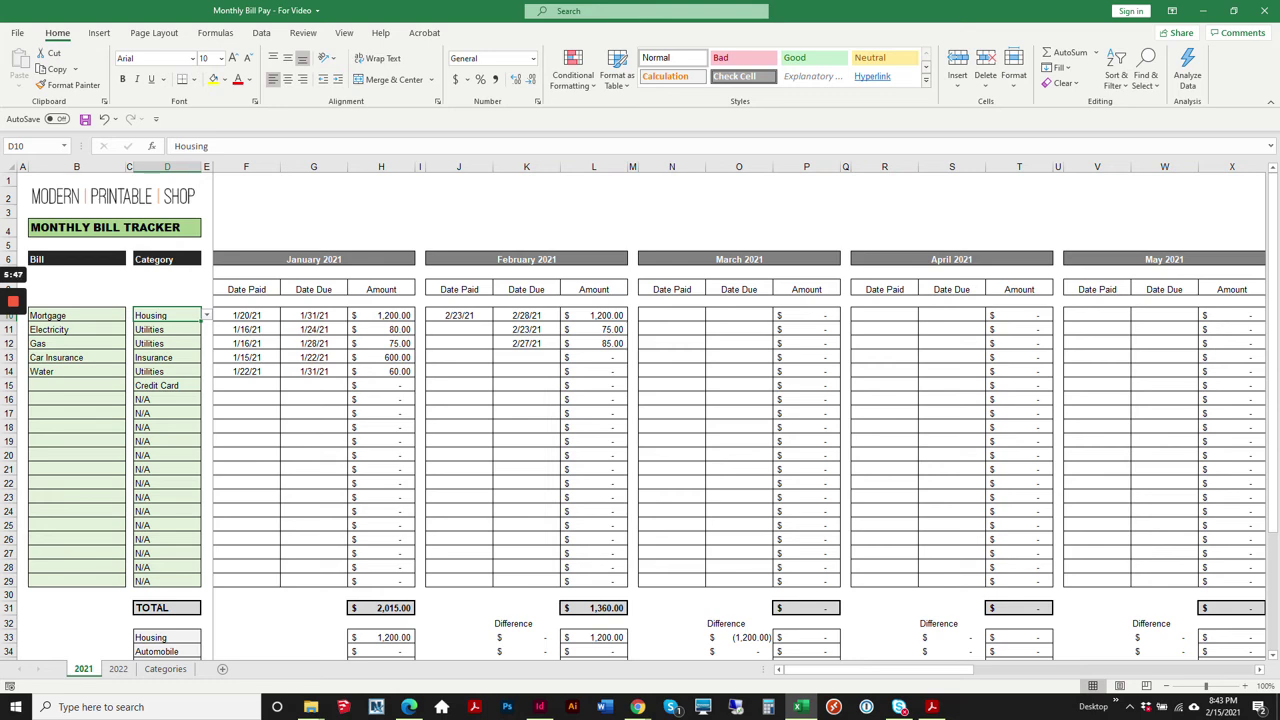
Create a copy of the 2022 sheet in the same workbook, placed before the Categories sheet
click(118, 669)
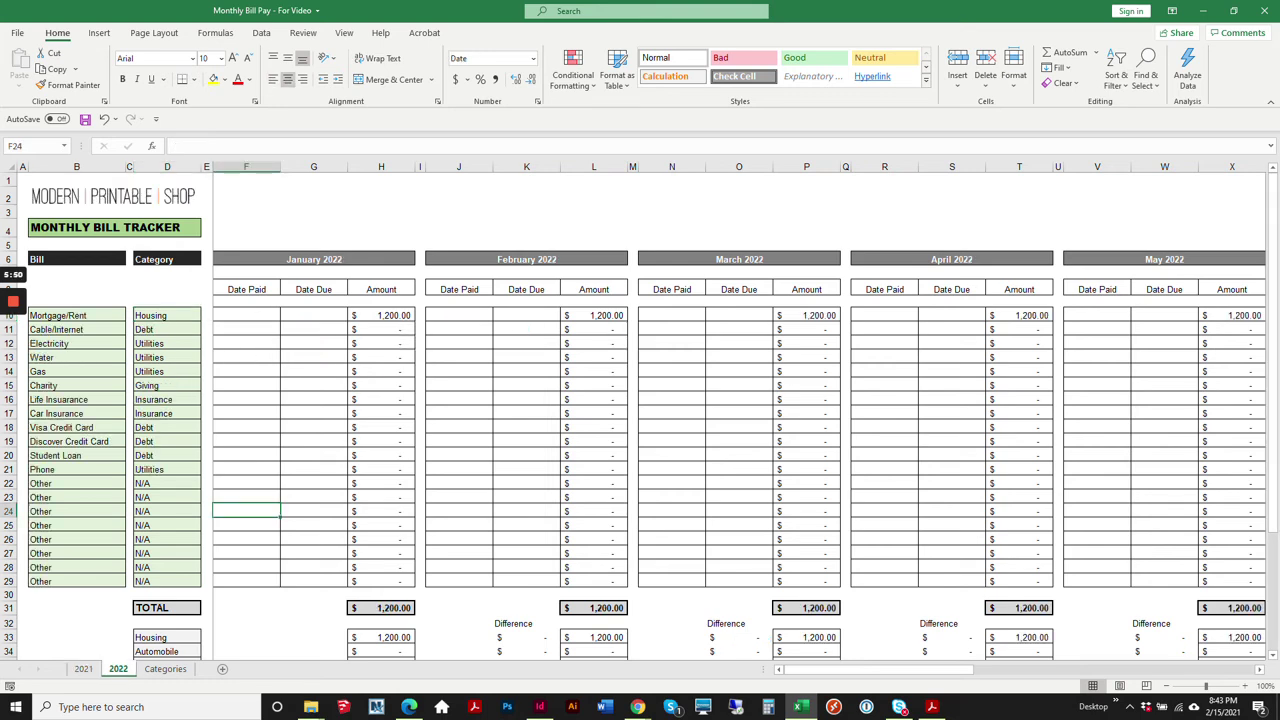
right_click(118, 669)
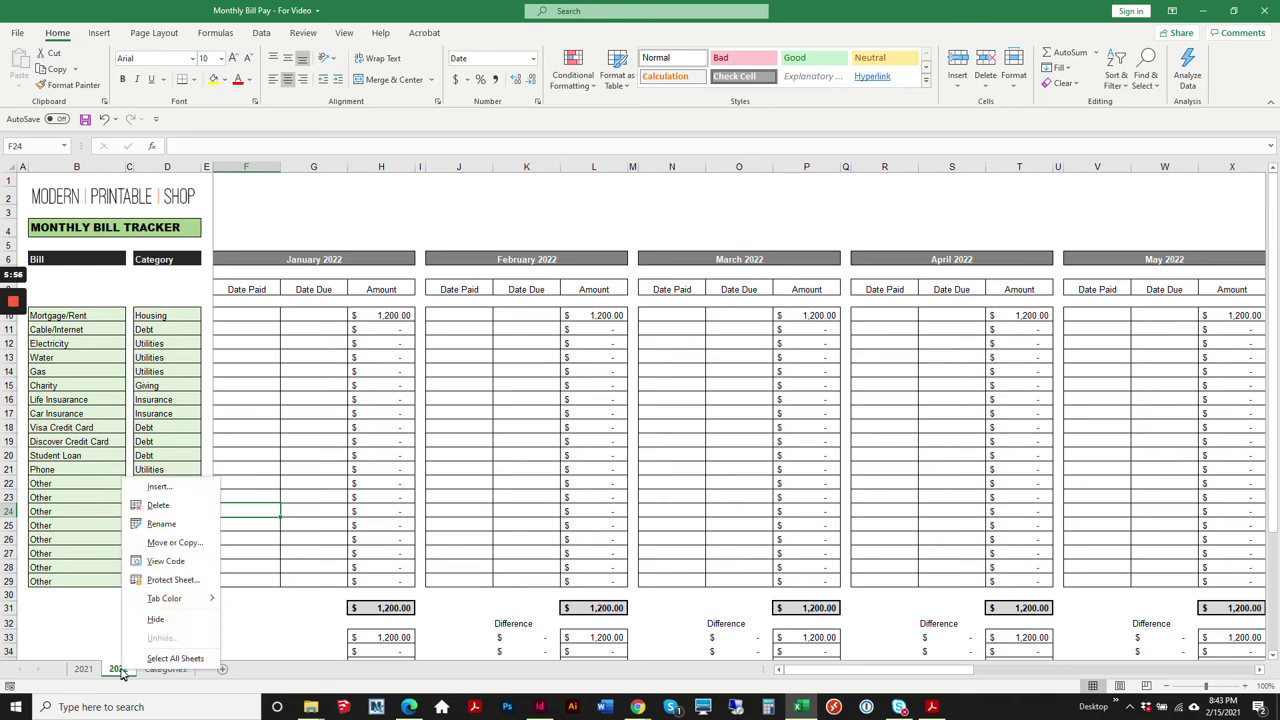
click(173, 545)
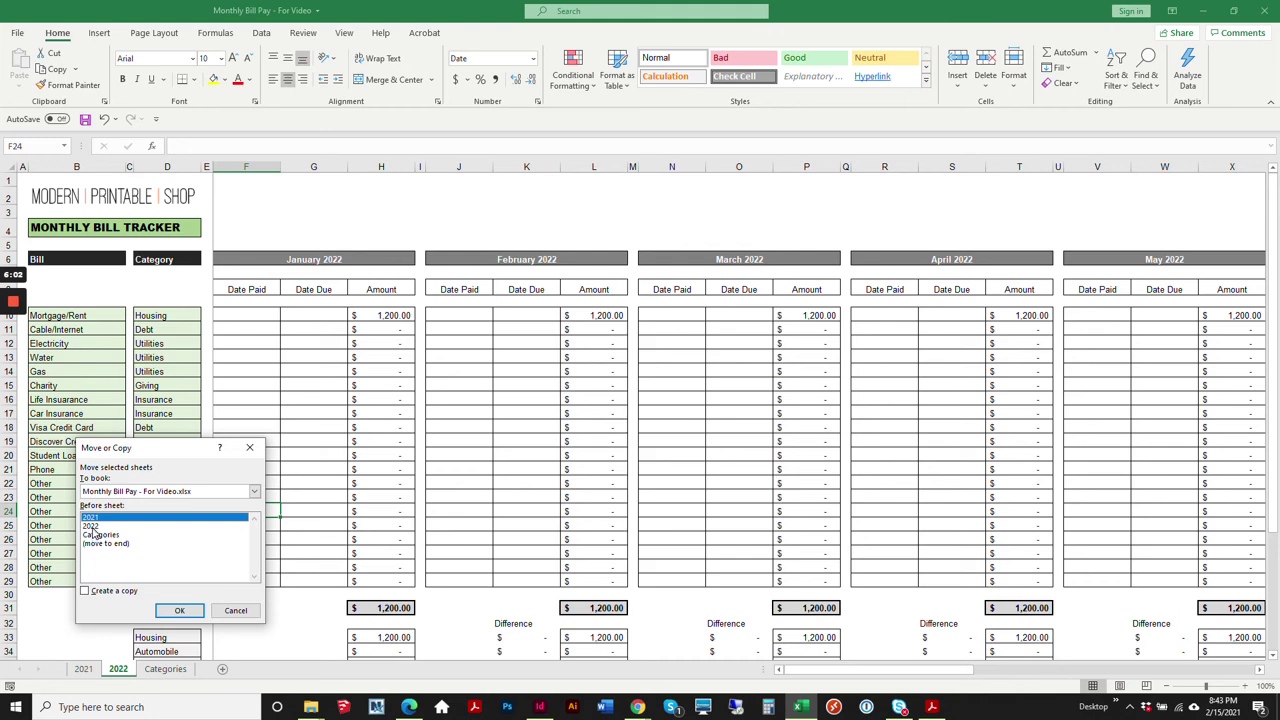
click(91, 526)
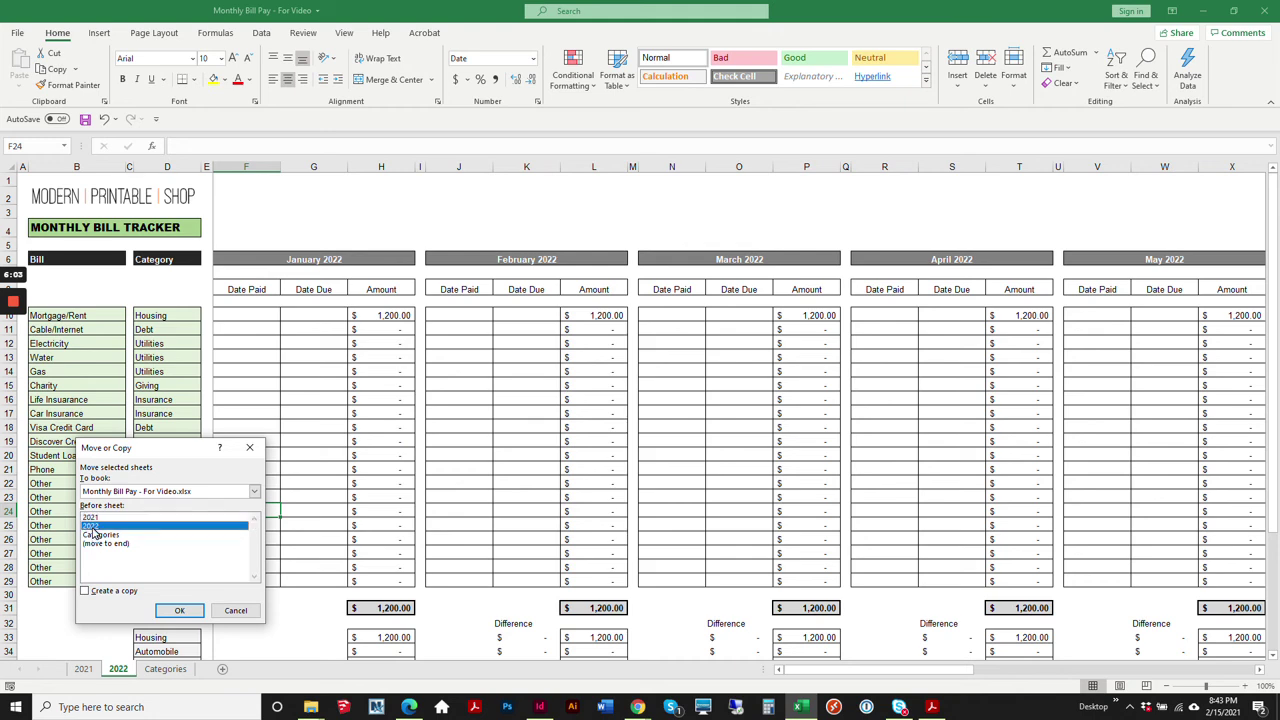
click(85, 591)
click(108, 538)
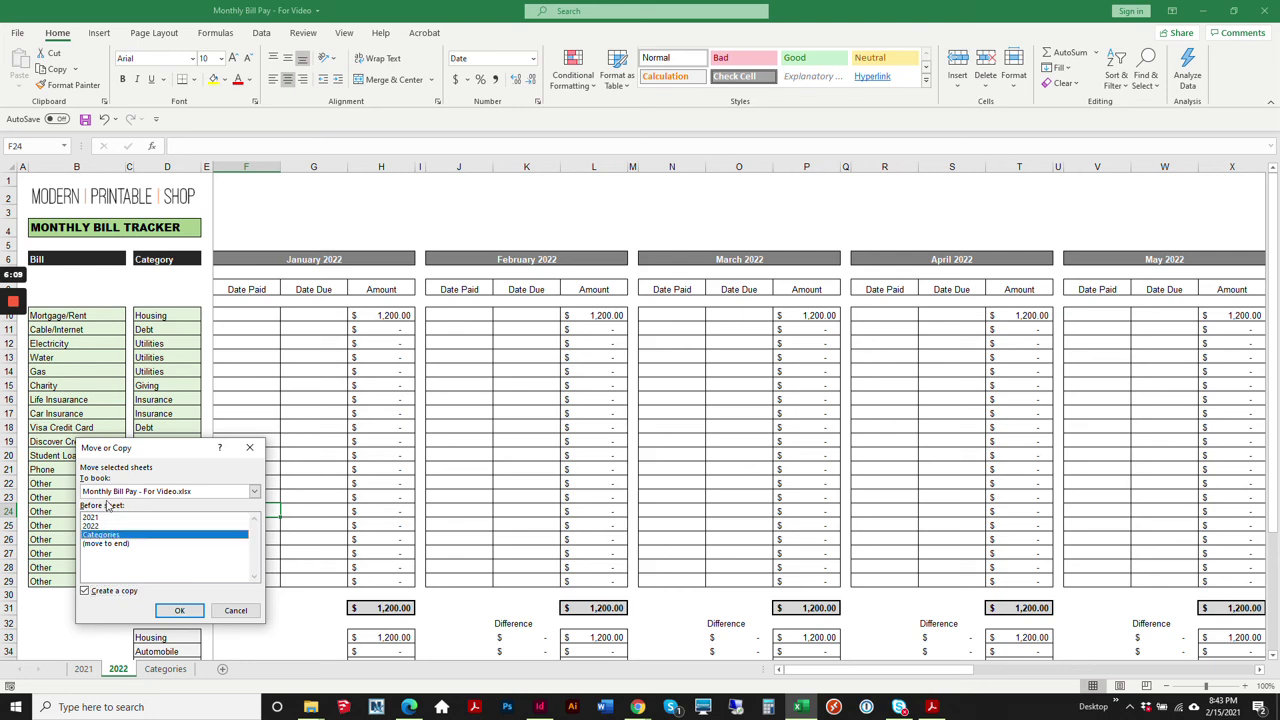
click(177, 611)
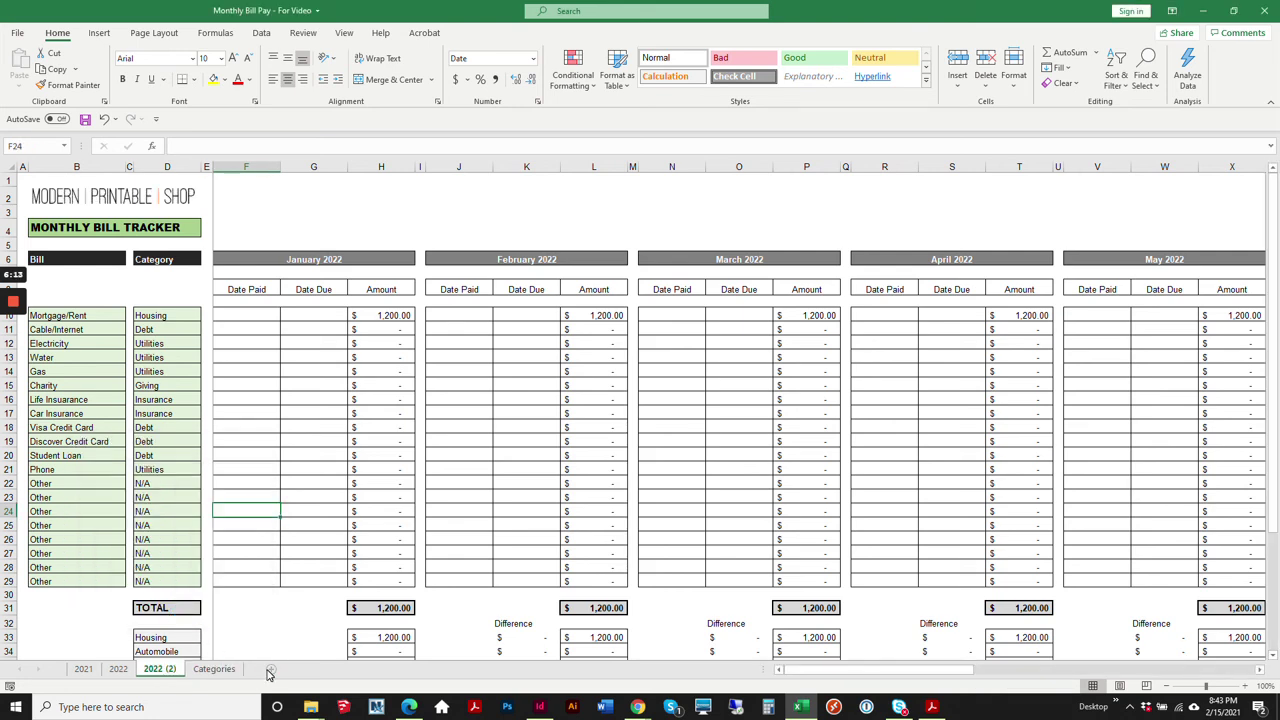
Rename the copied 2022 sheet as 2023
right_click(160, 675)
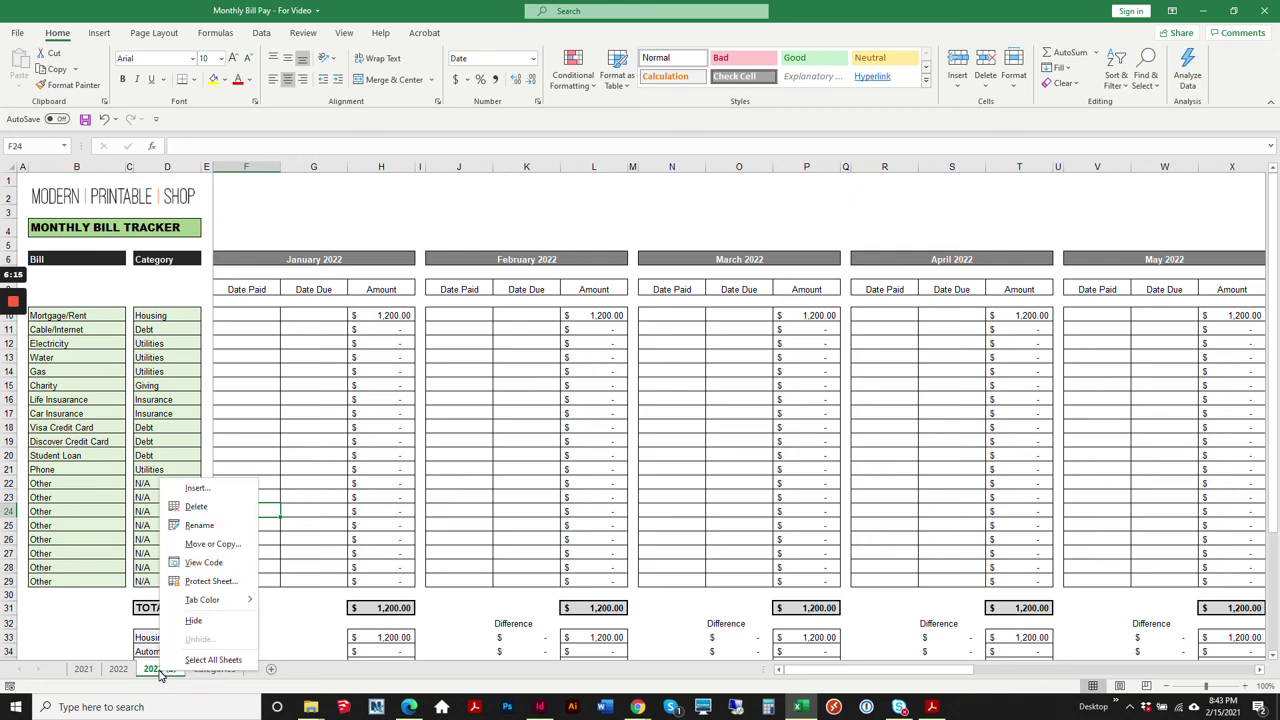
click(205, 528)
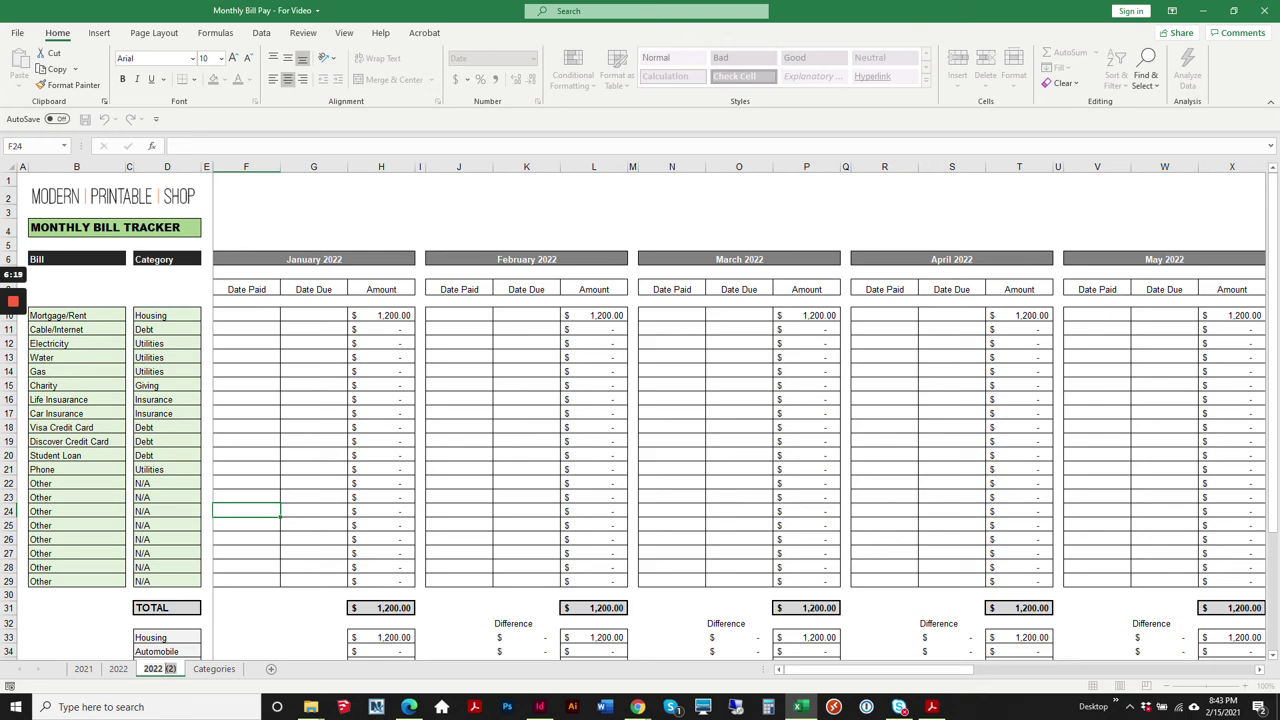
text(2023)
key(Return)
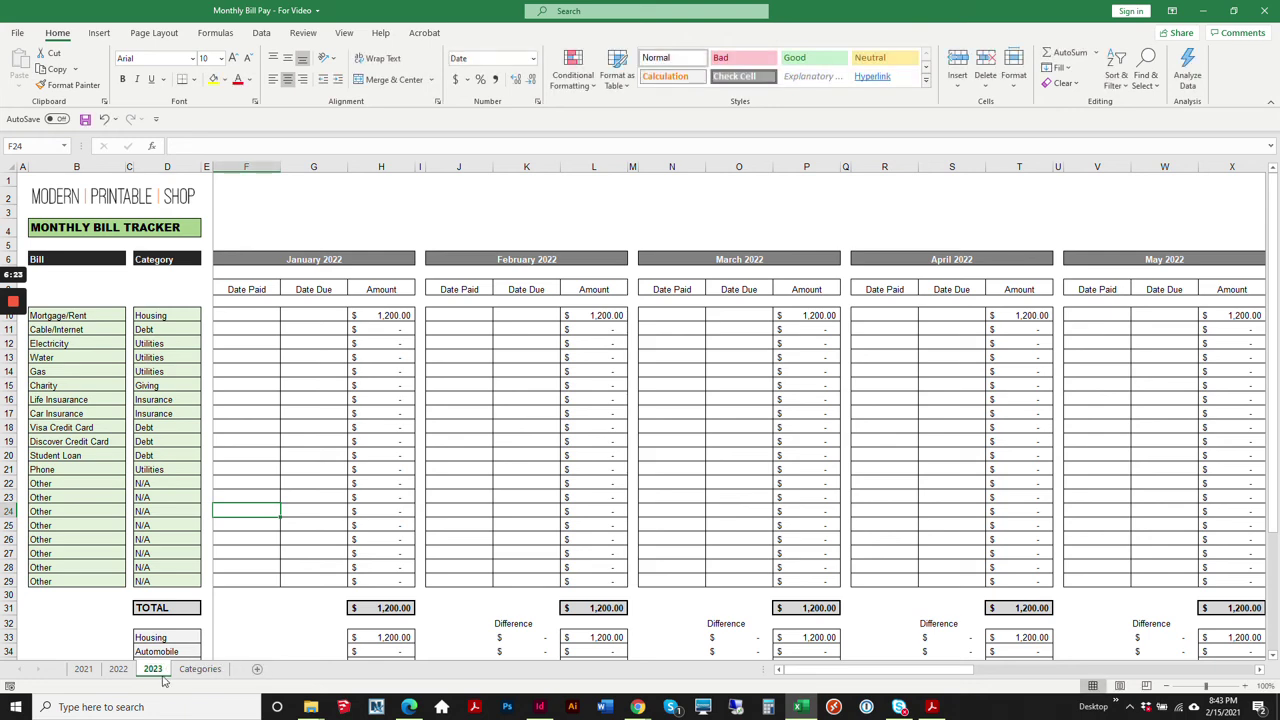
Set the January header date in cell F6 of the 2023 sheet to 1/1/2023
click(314, 259)
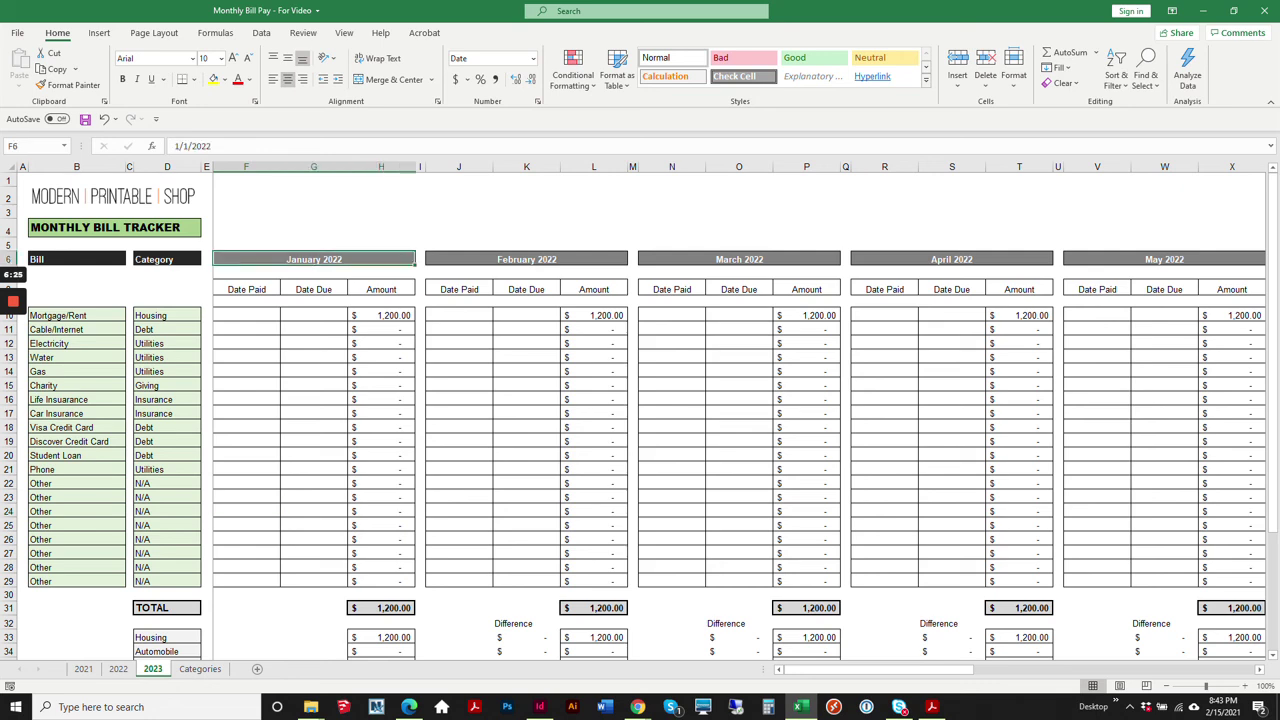
click(232, 146)
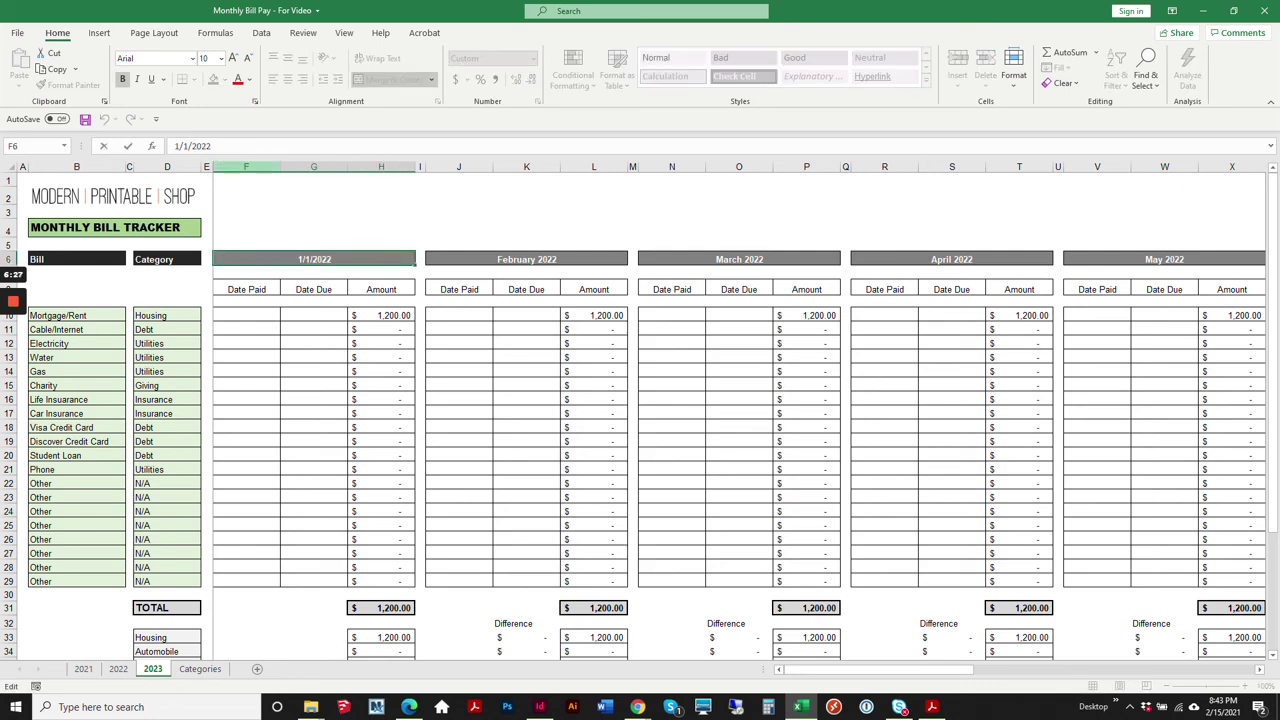
key(BackSpace)
text(3)
key(Return)
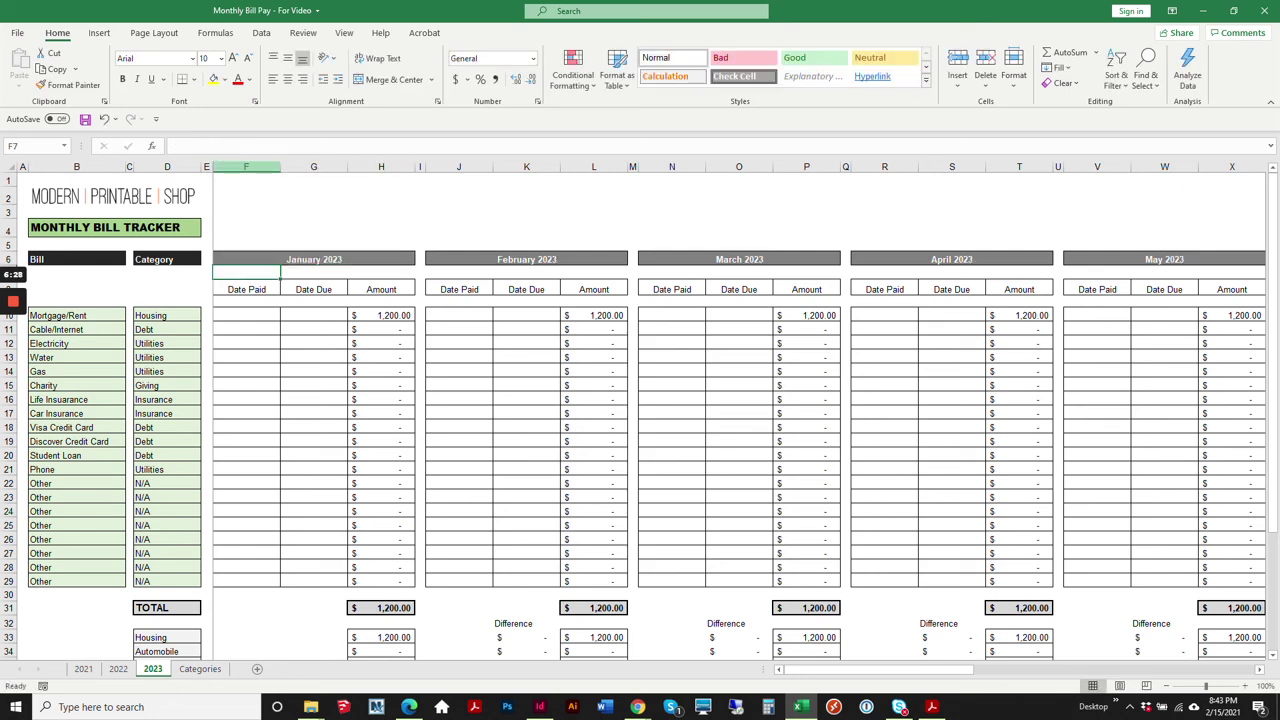